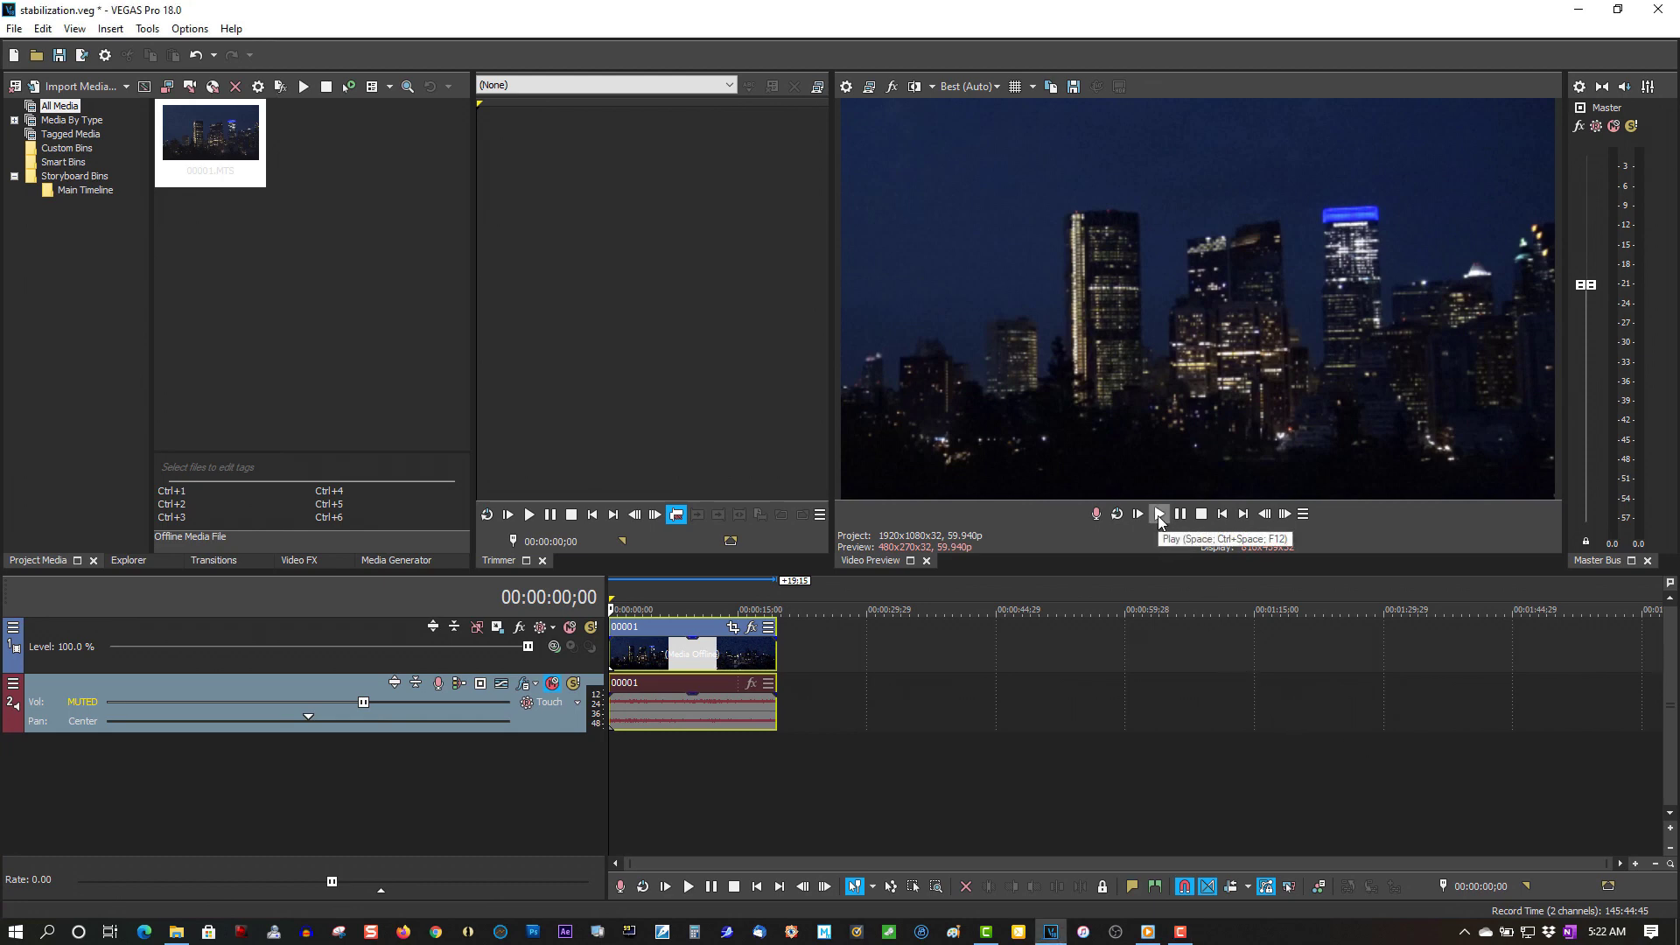
Preview the skyline clip, try stretching its event longer, then undo the length change.
click(1159, 517)
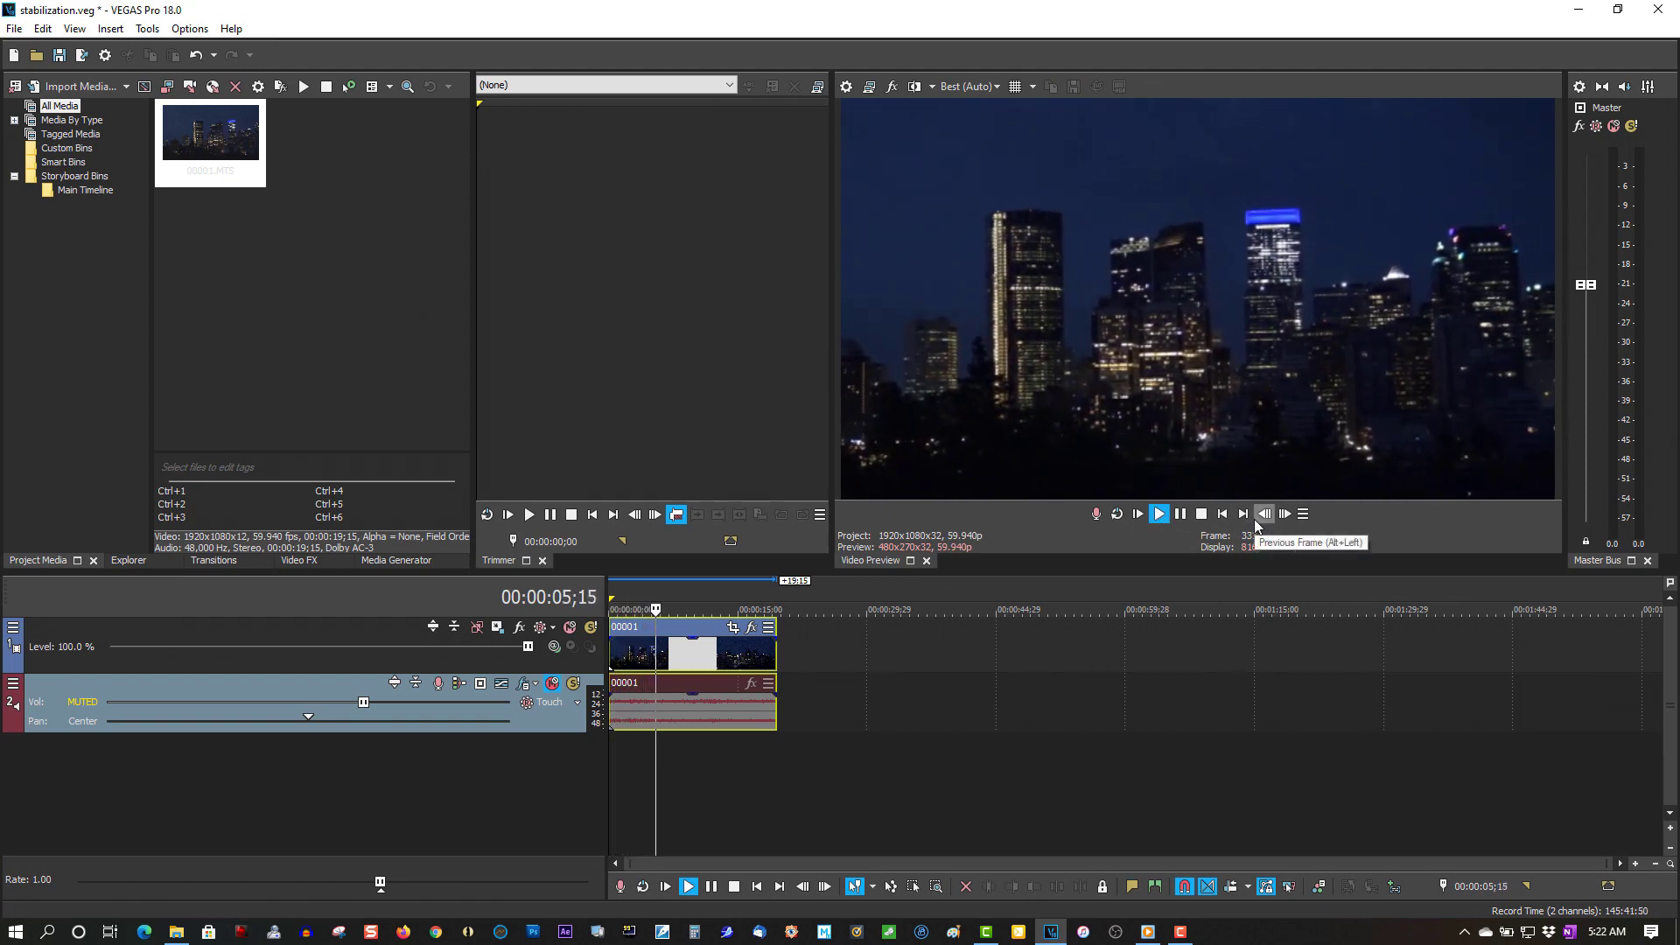
click(1200, 515)
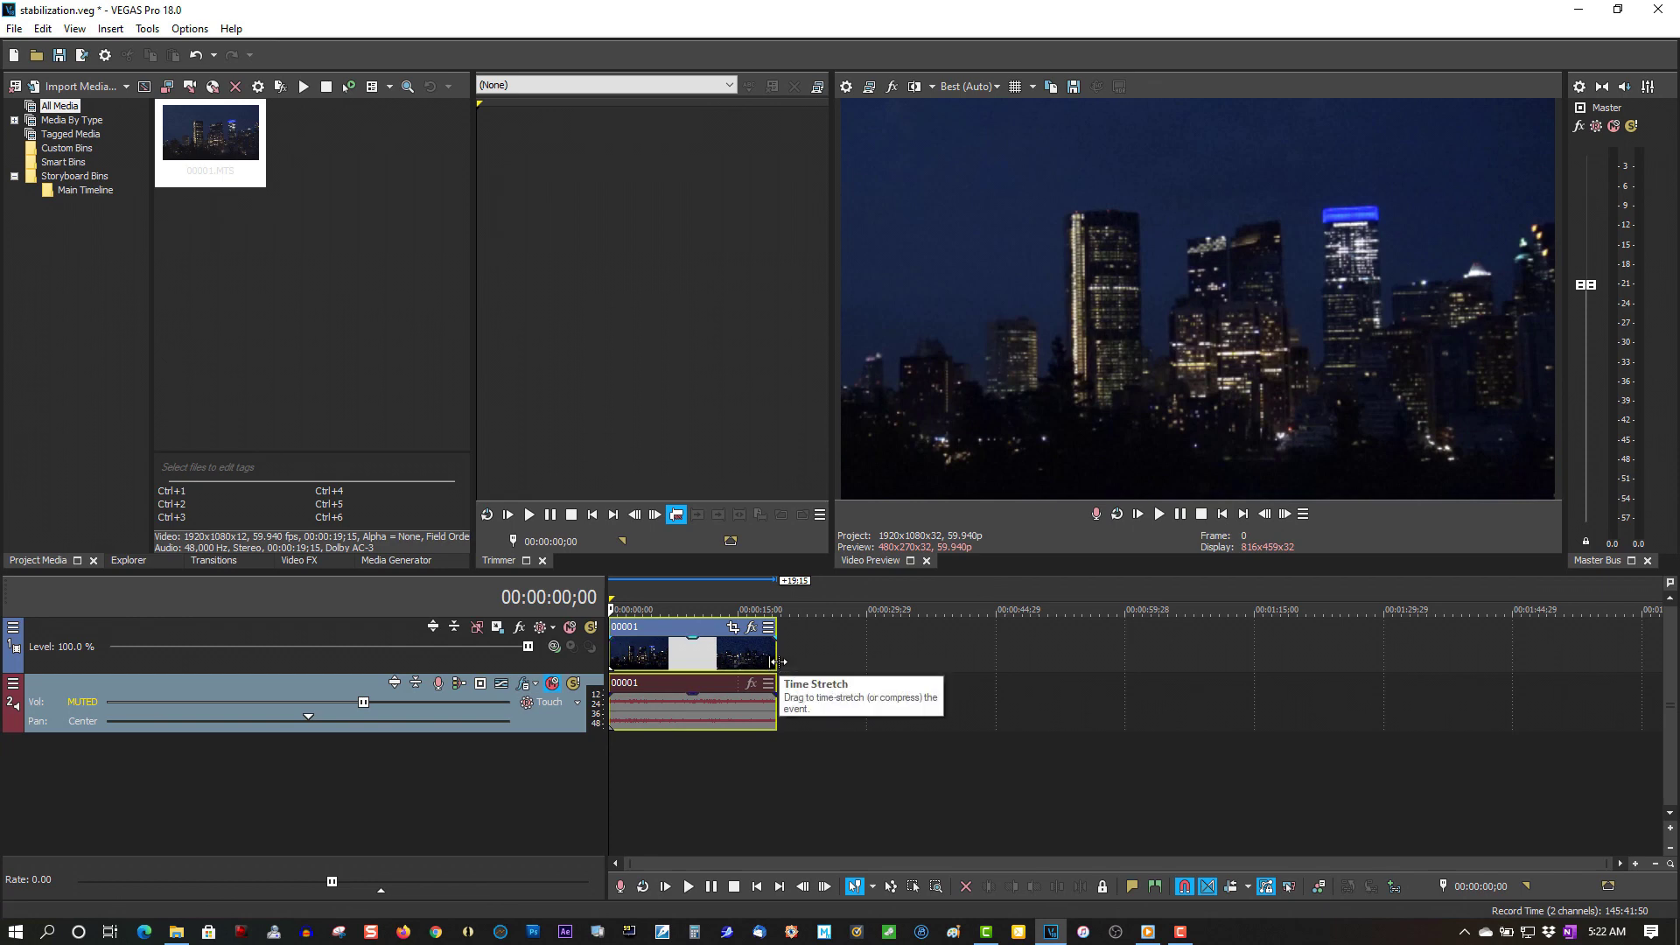
drag(774, 662, 1126, 674)
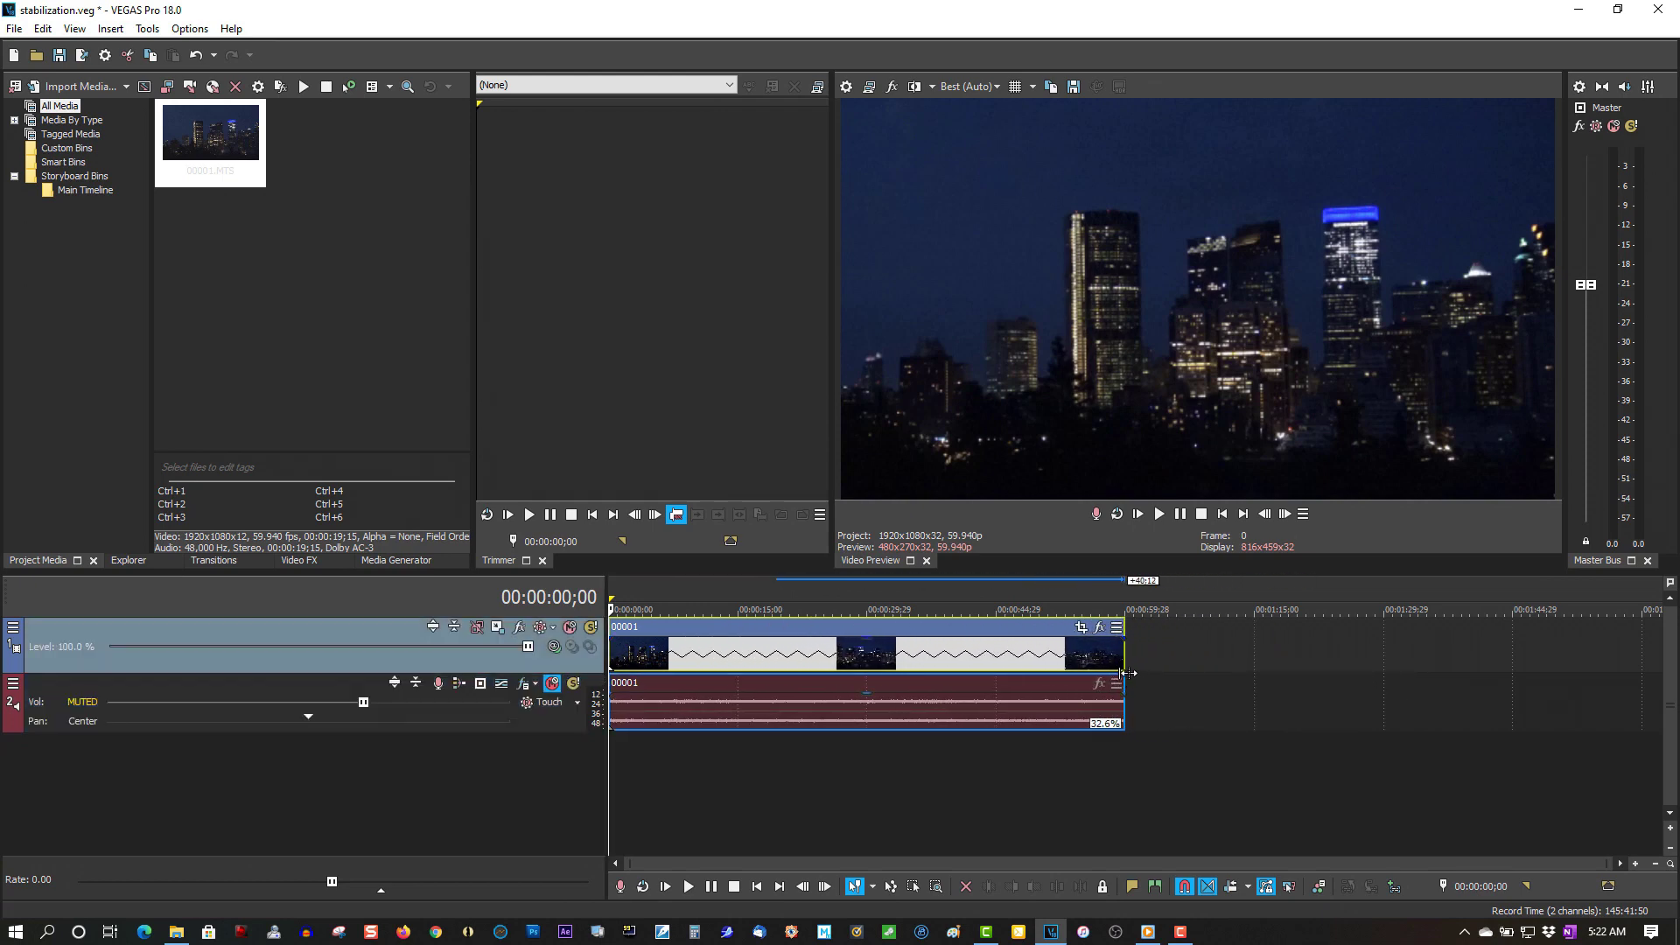
click(1158, 514)
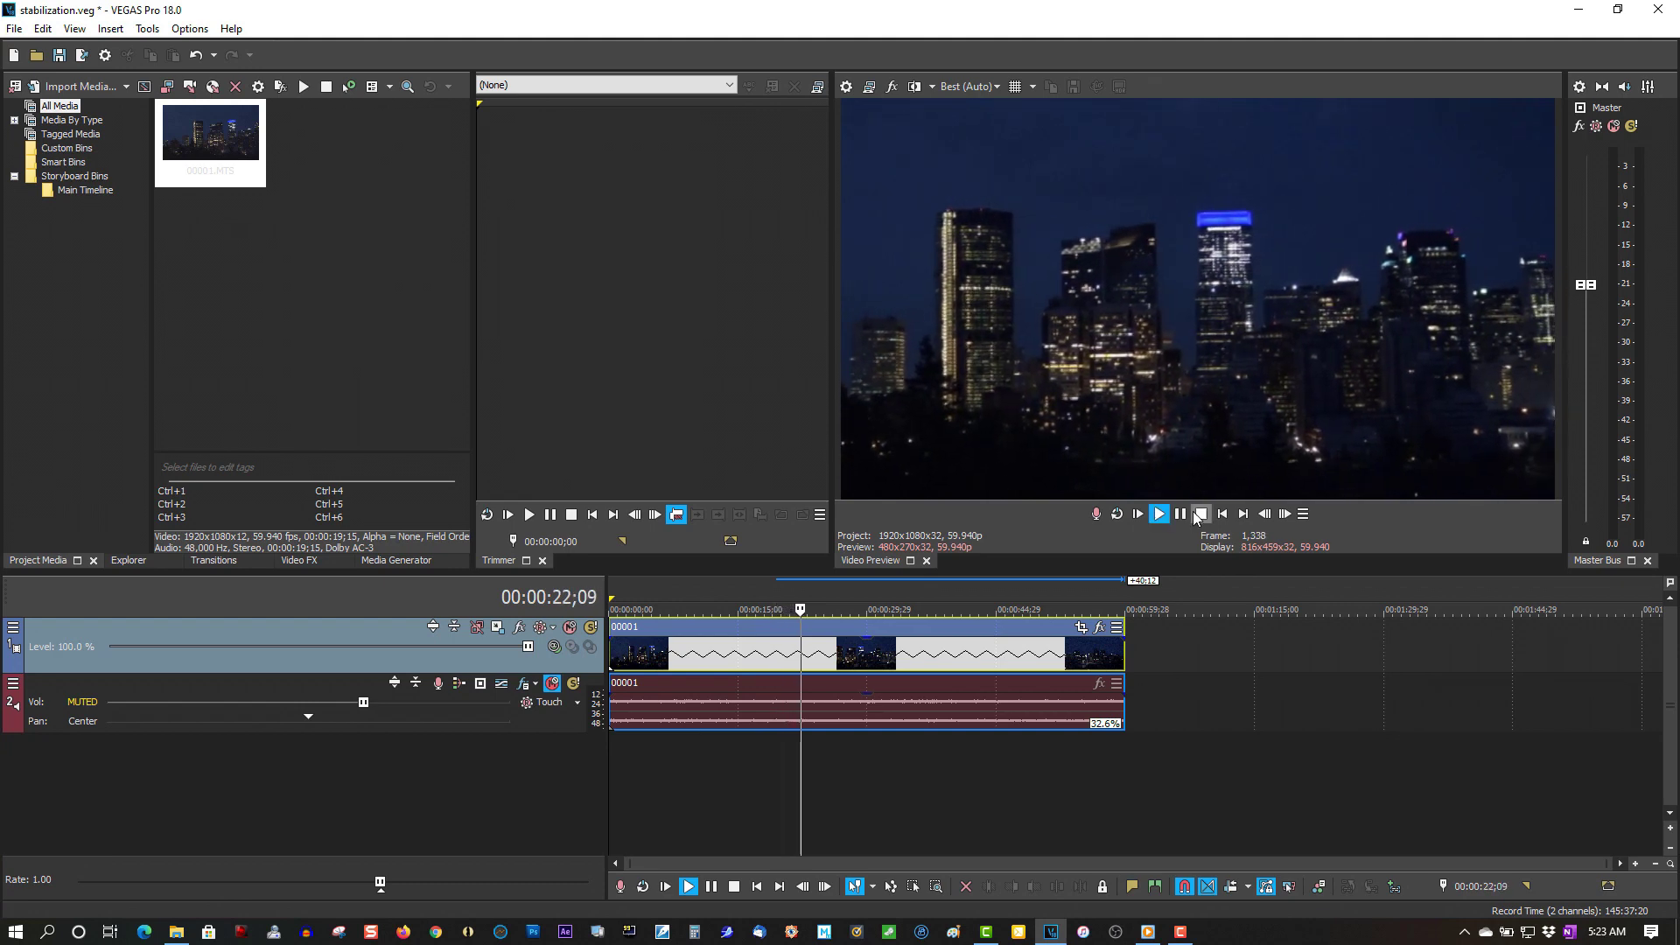
click(1197, 516)
click(55, 29)
click(83, 47)
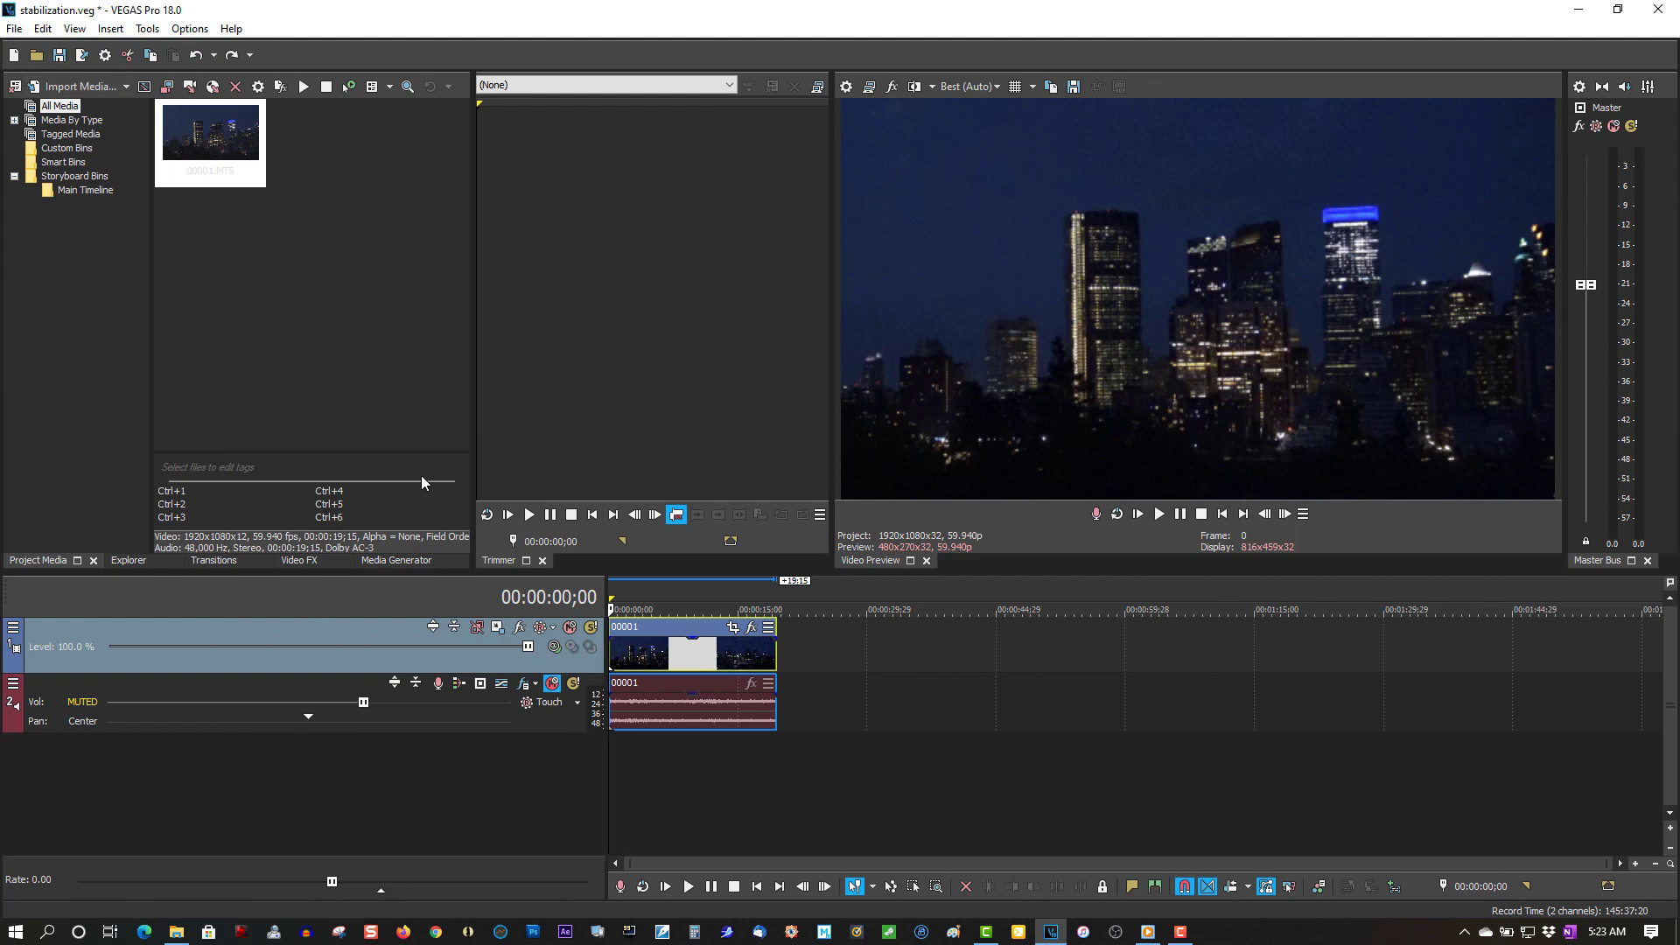
Add VEGAS Video Stabilization as a Media FX on the skyline clip at 00:00:05;14.
click(656, 662)
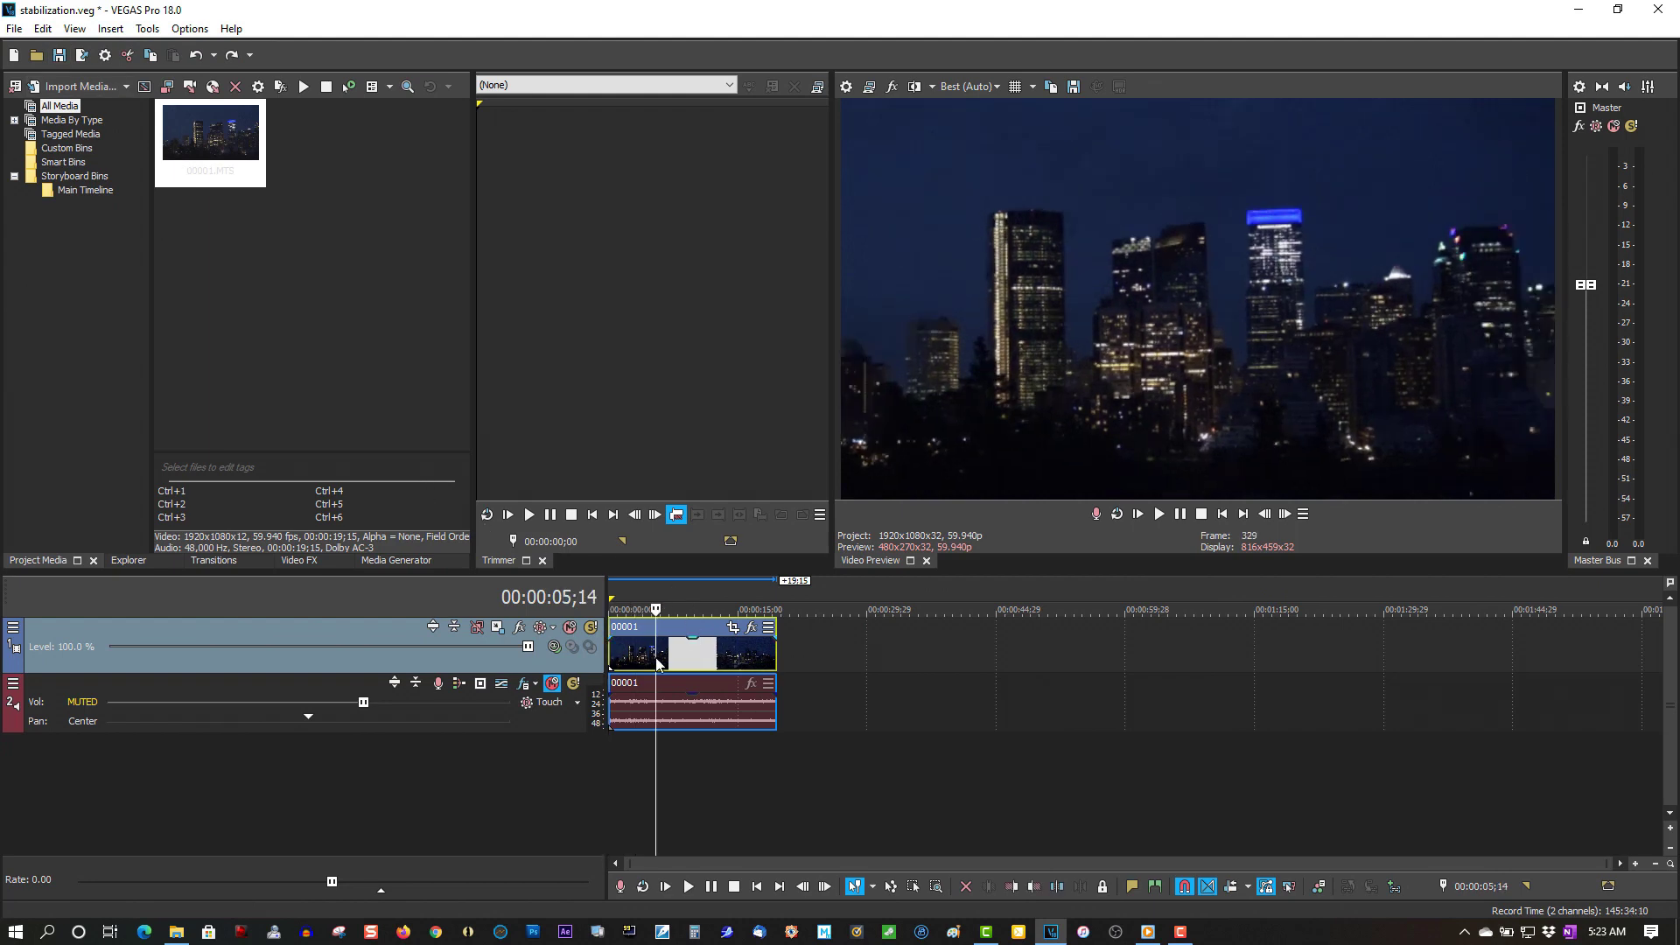
right_click(656, 658)
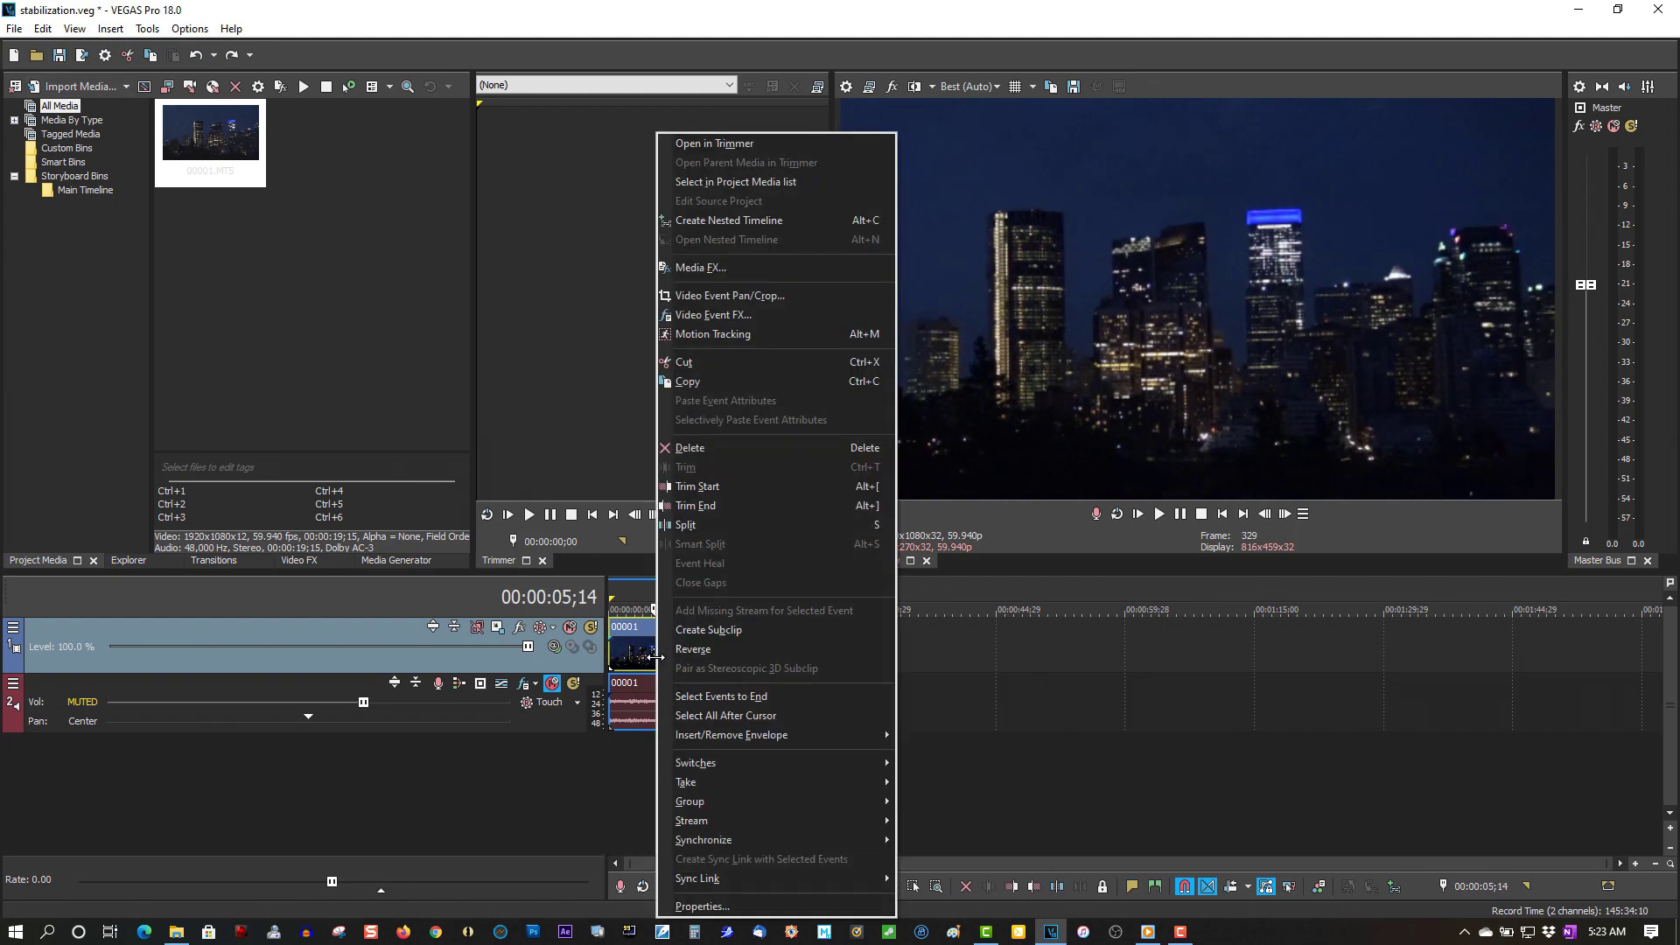
click(709, 268)
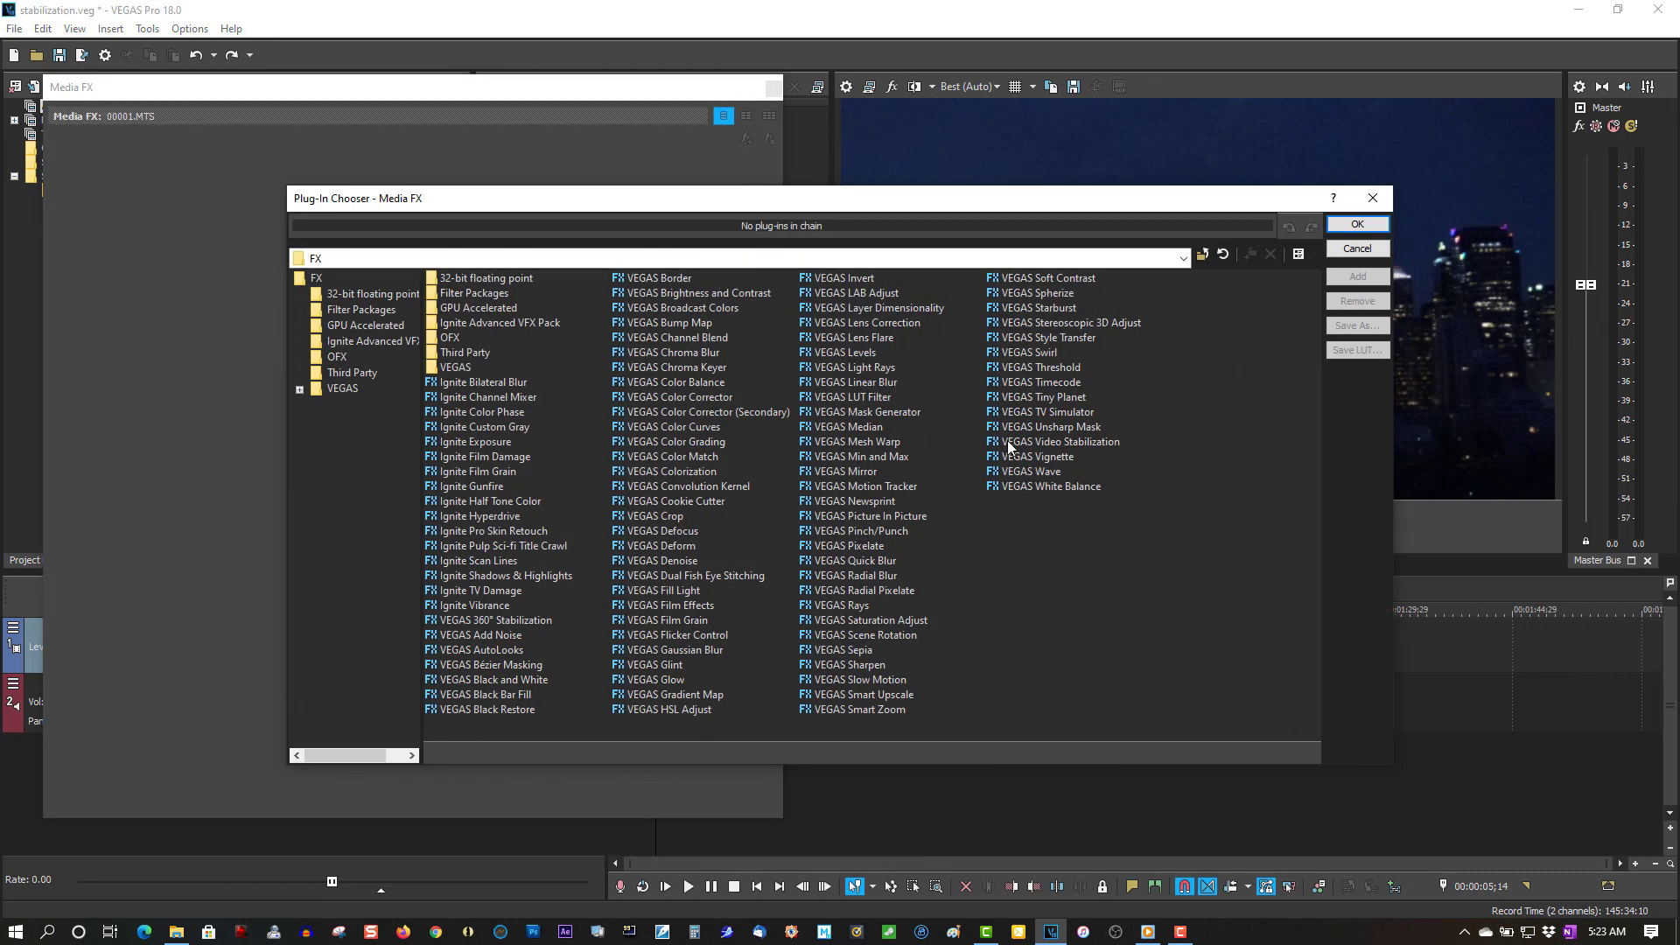
double_click(1008, 441)
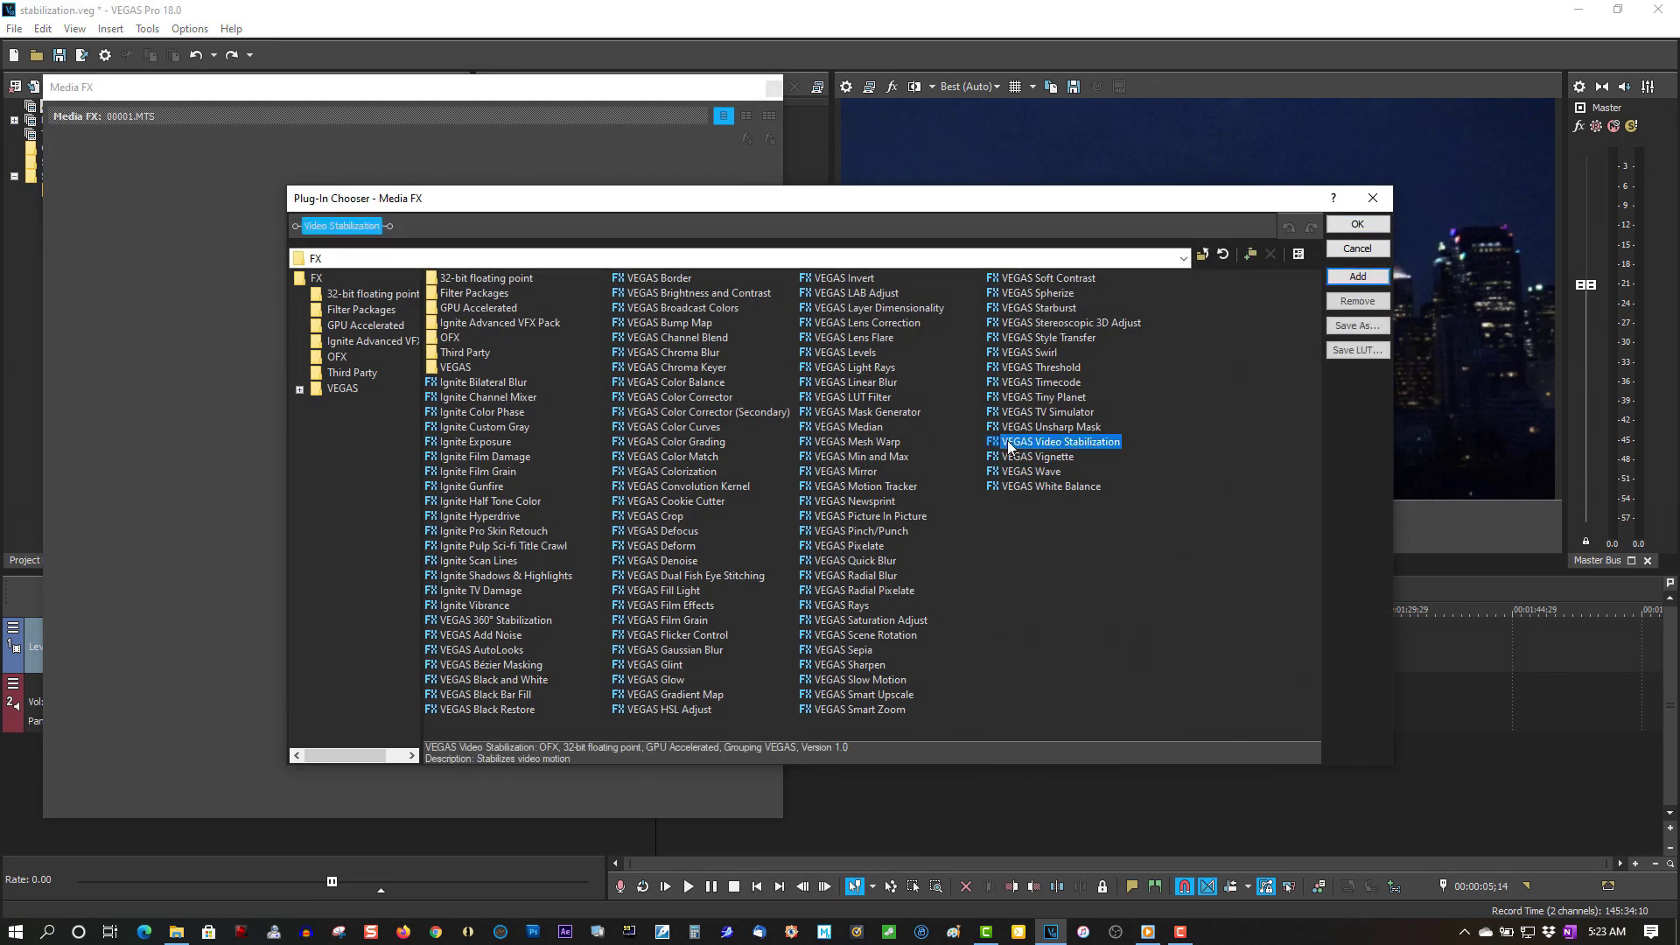
click(1331, 230)
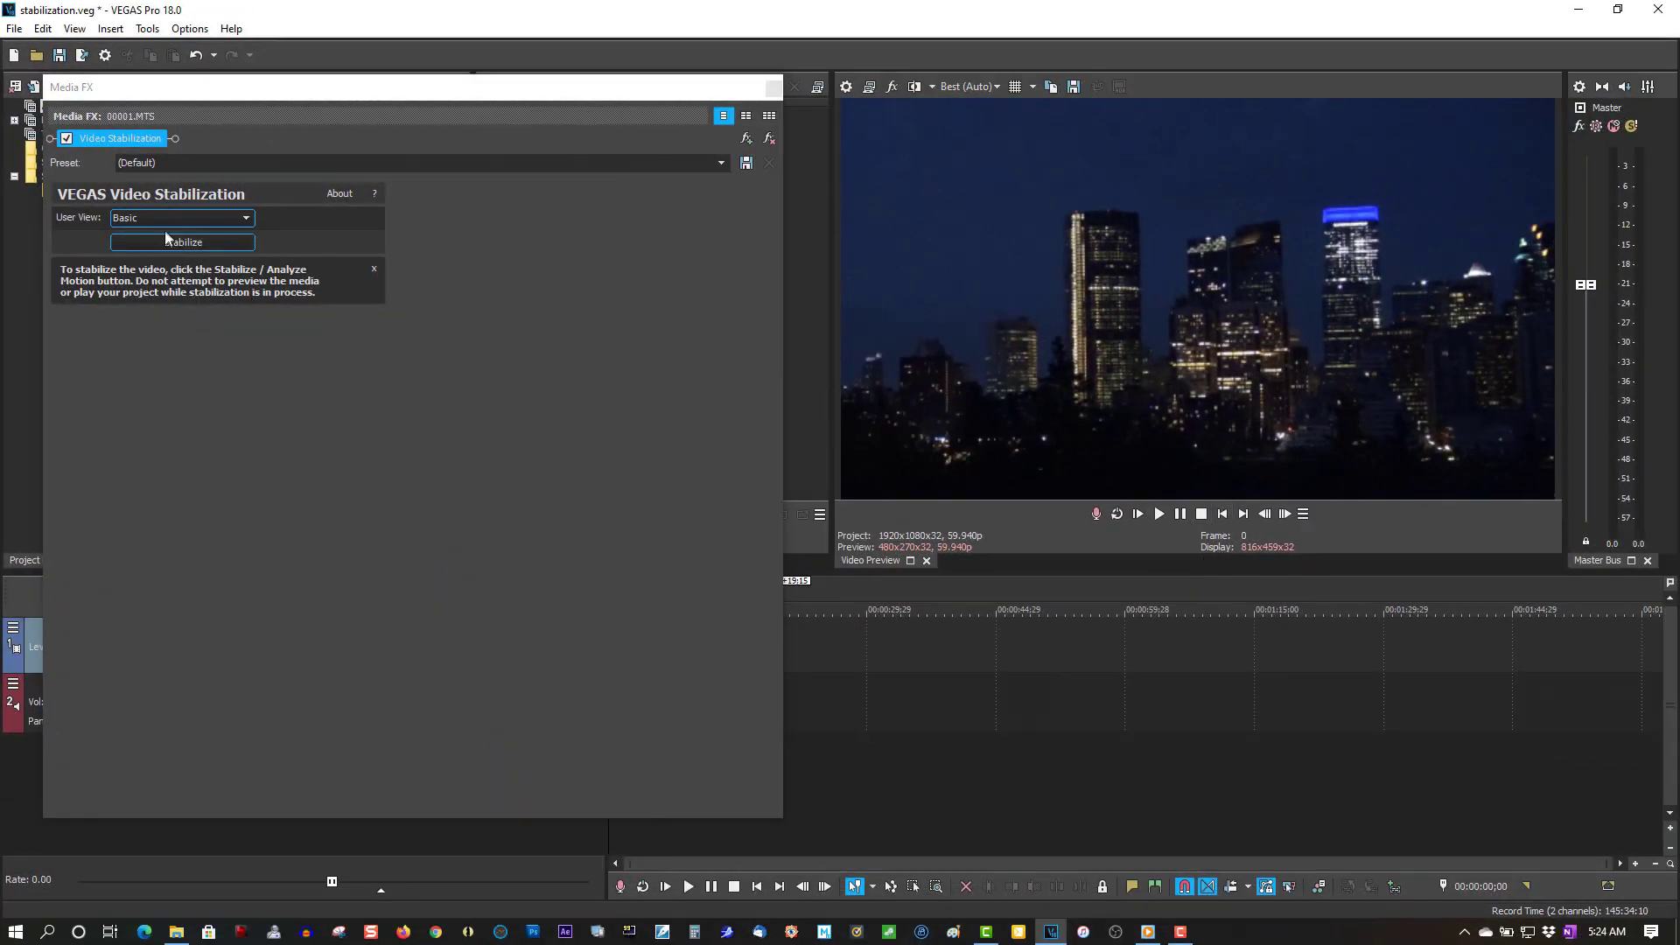
Run Stabilize in Smooth motion at Smoothing 10.0, then play and stop the stabilized clip.
click(172, 245)
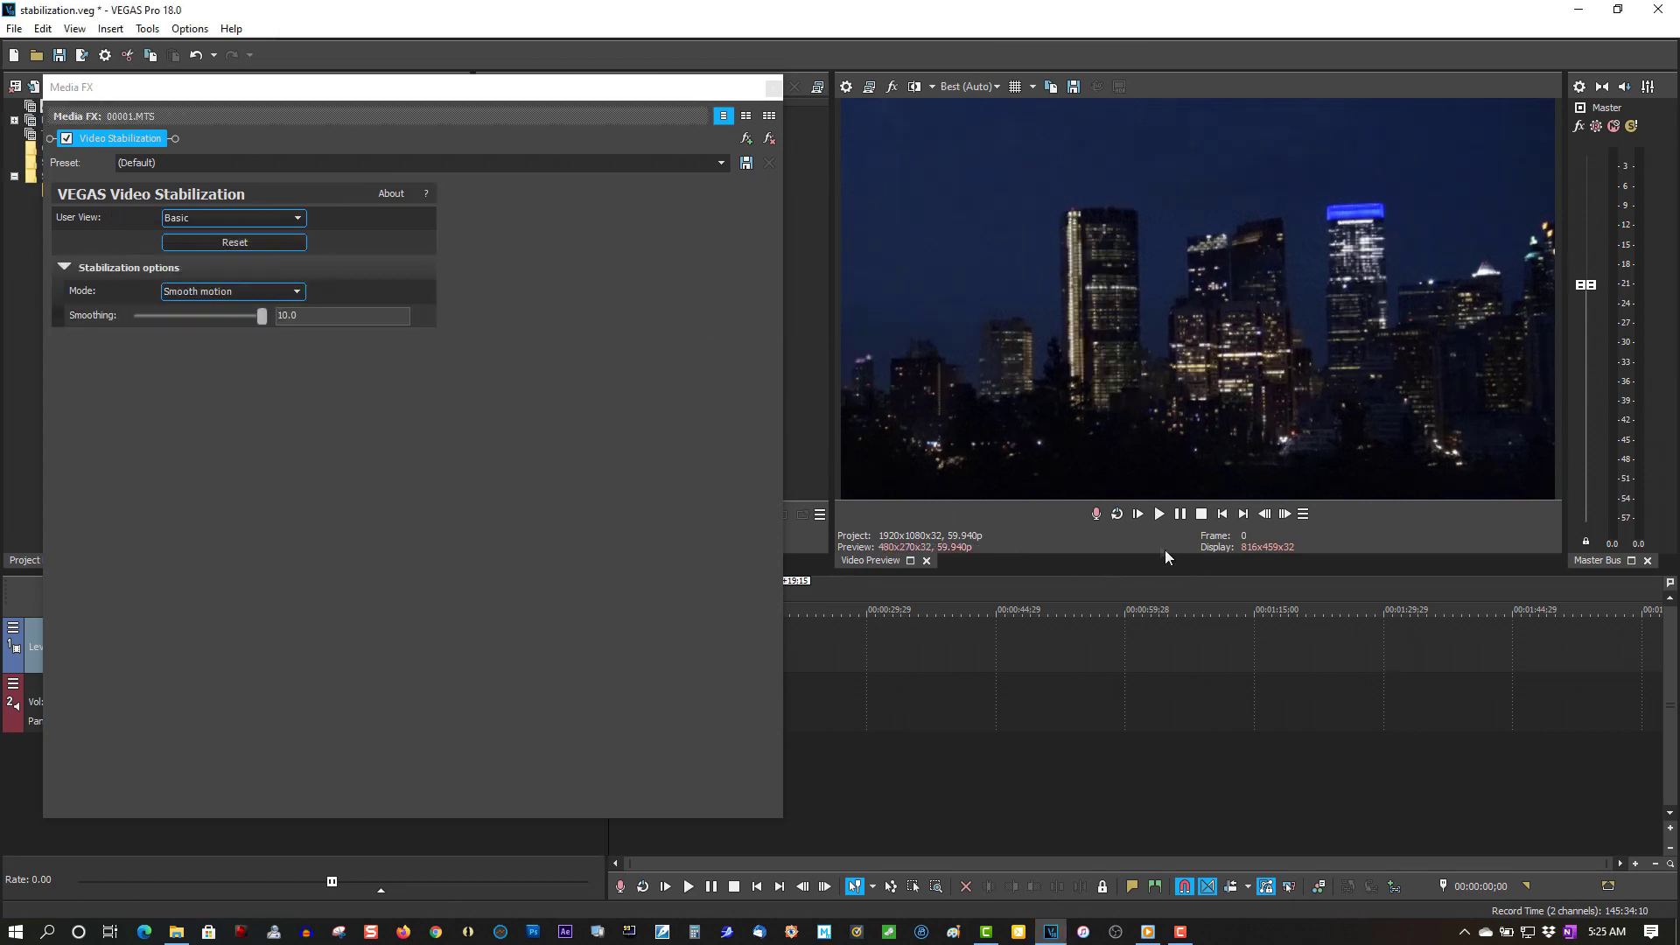
click(1156, 519)
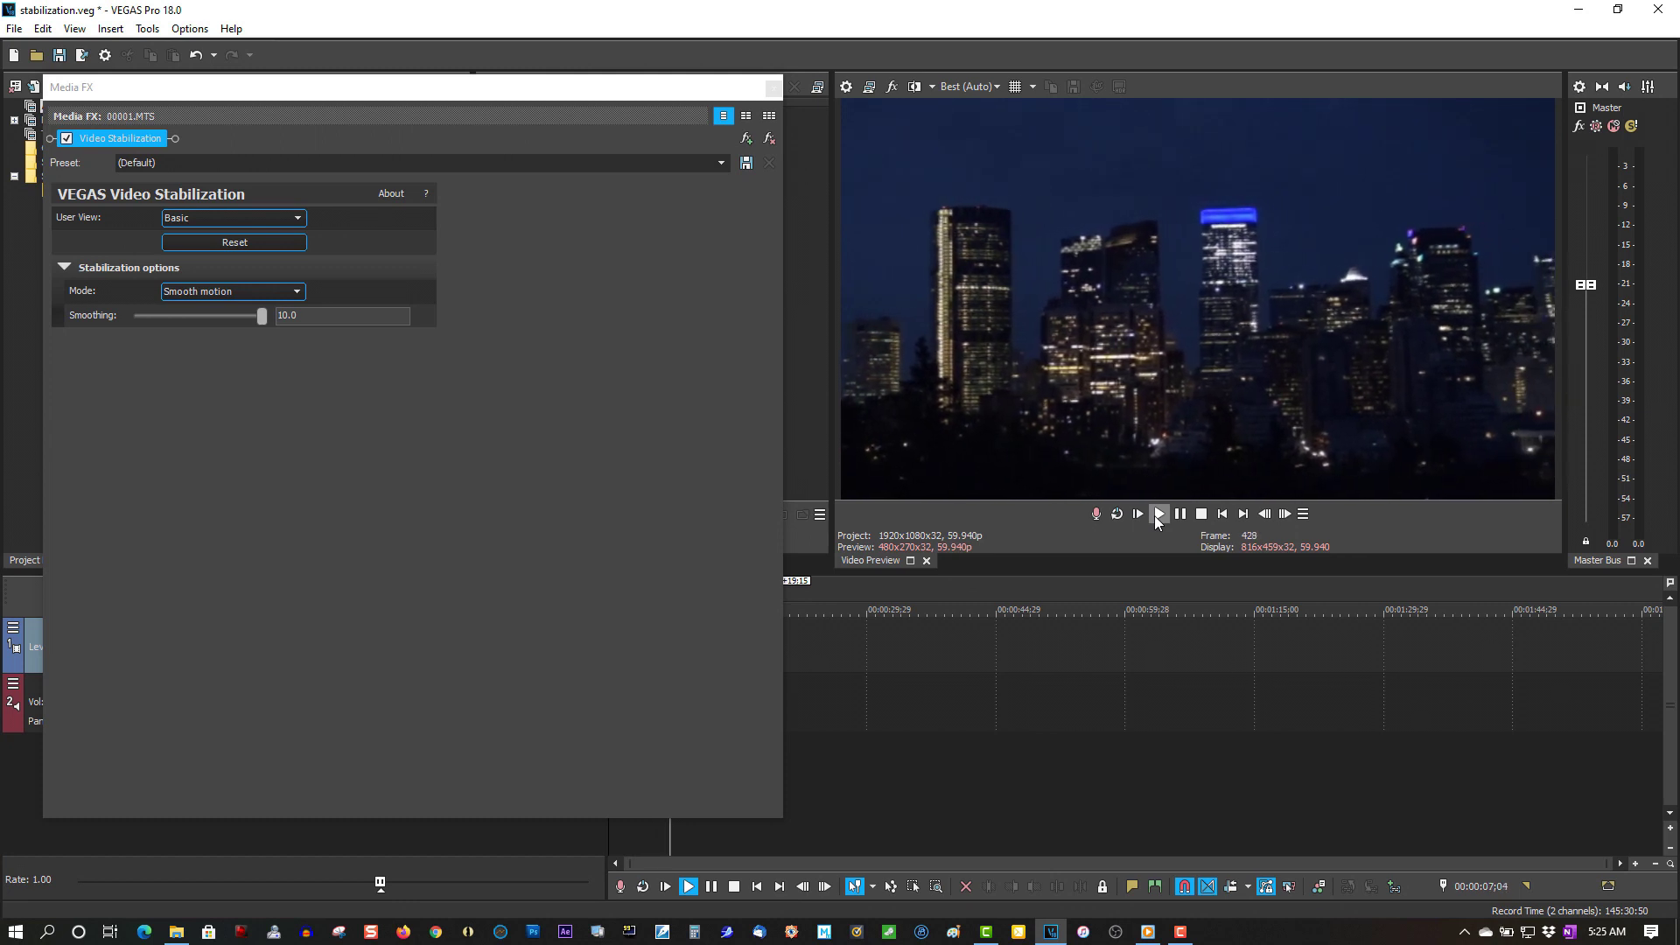
click(1201, 515)
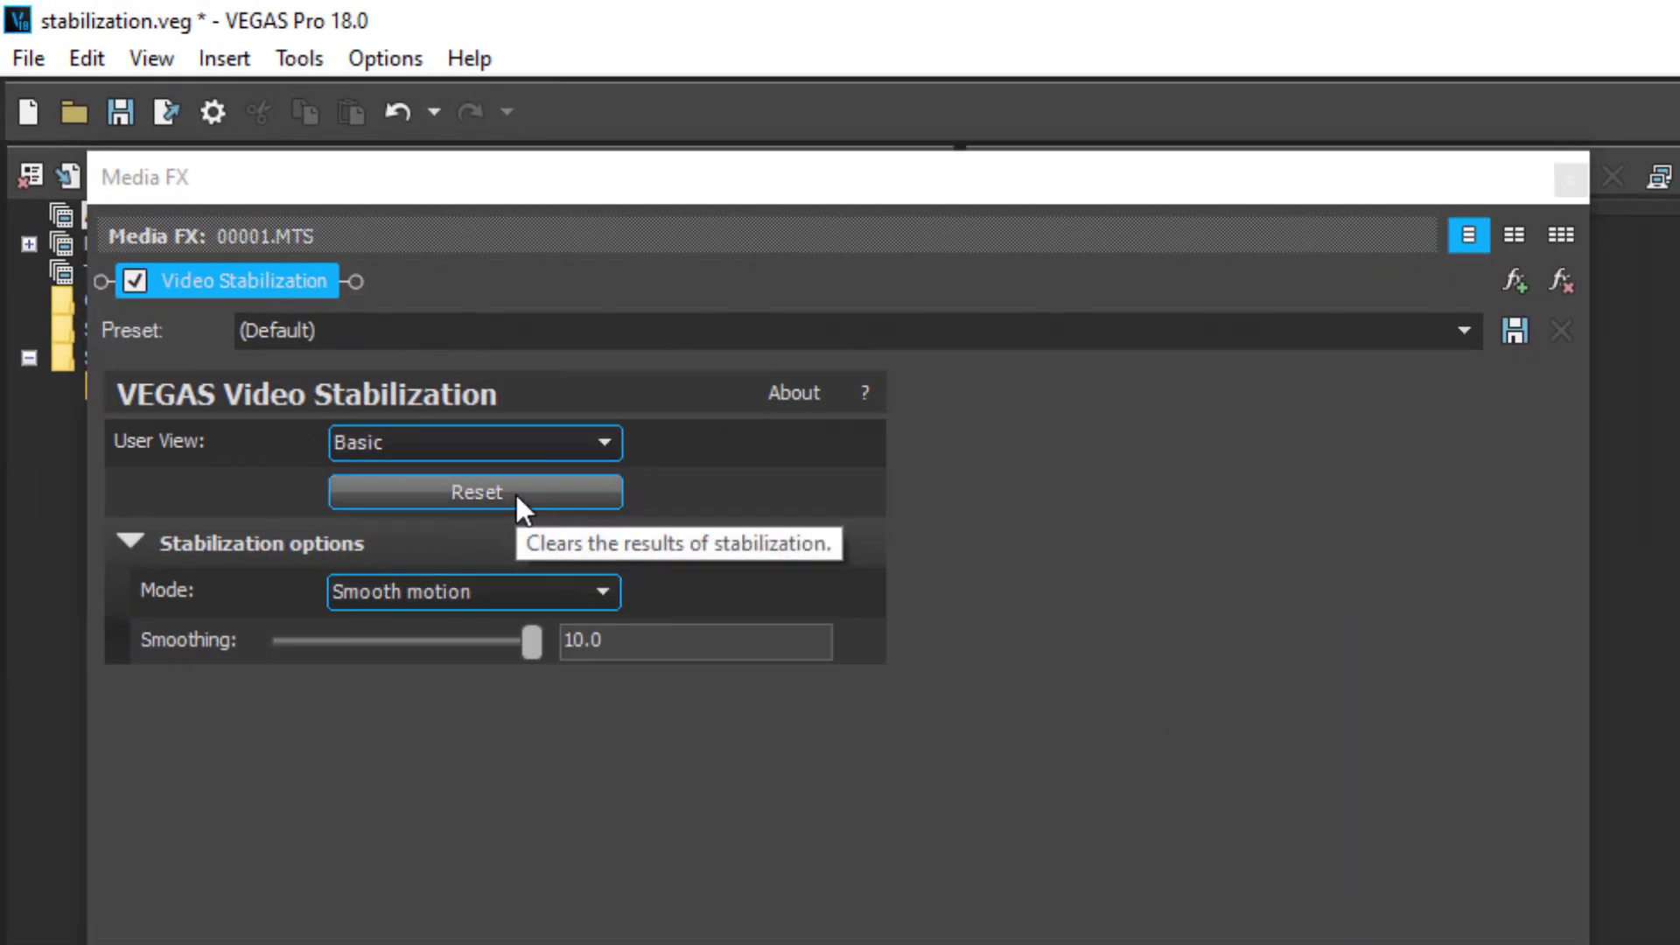
Reset stabilization, switch to Professional view, keep Translation + Rotation + Scale, and analyze motion.
click(514, 492)
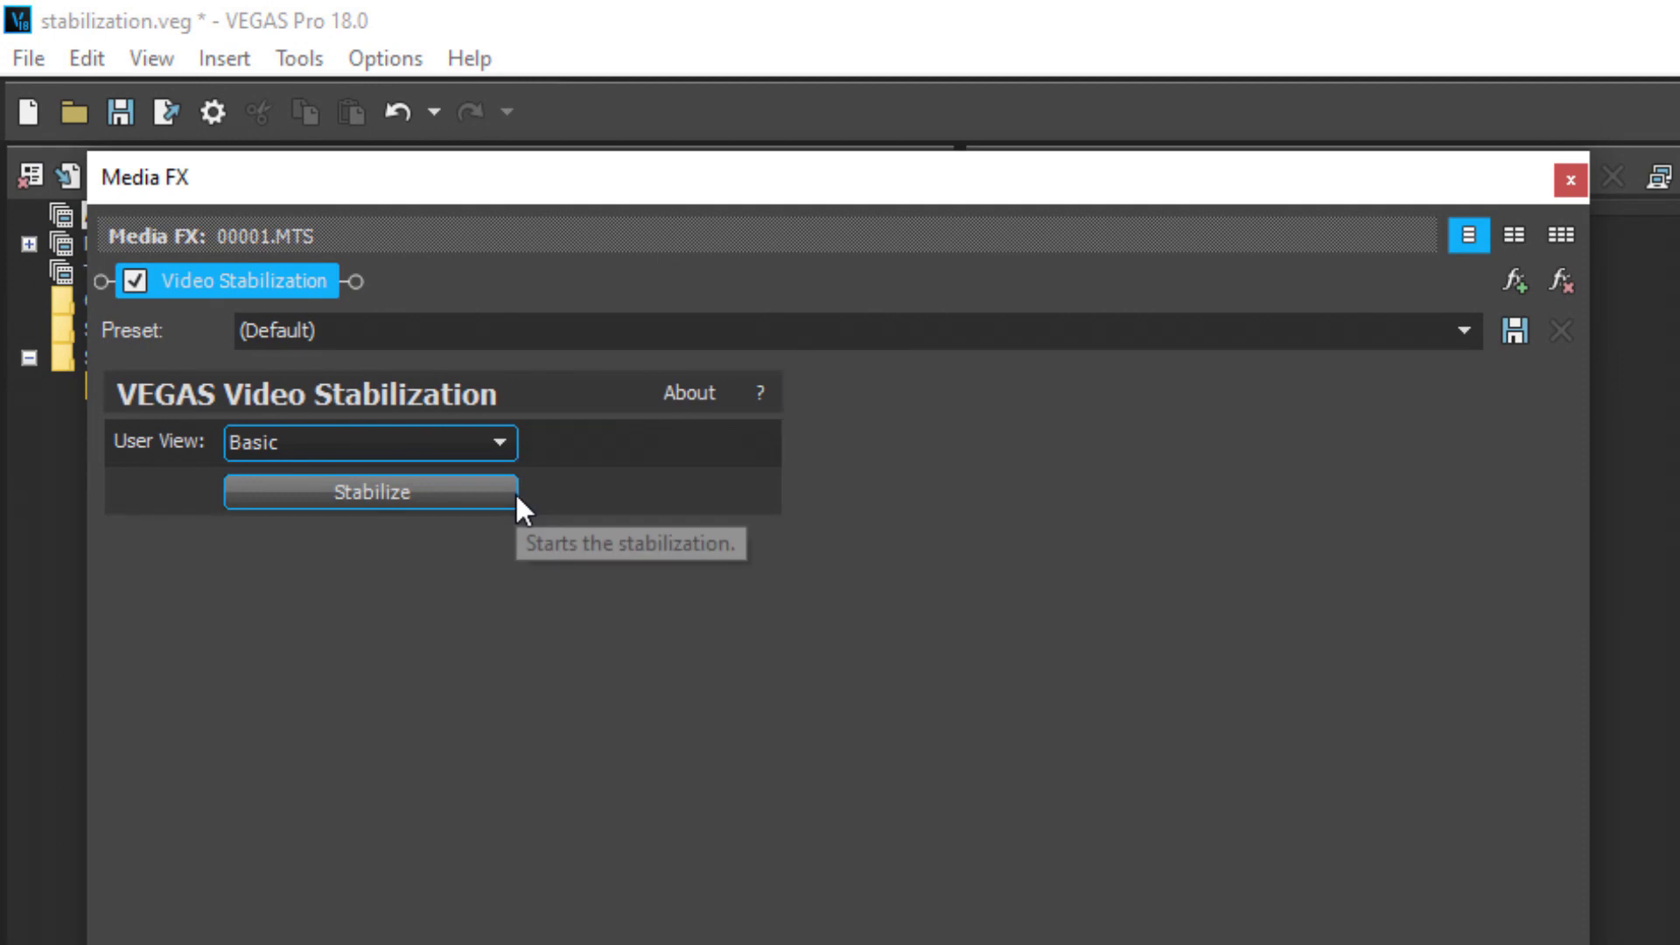
click(504, 444)
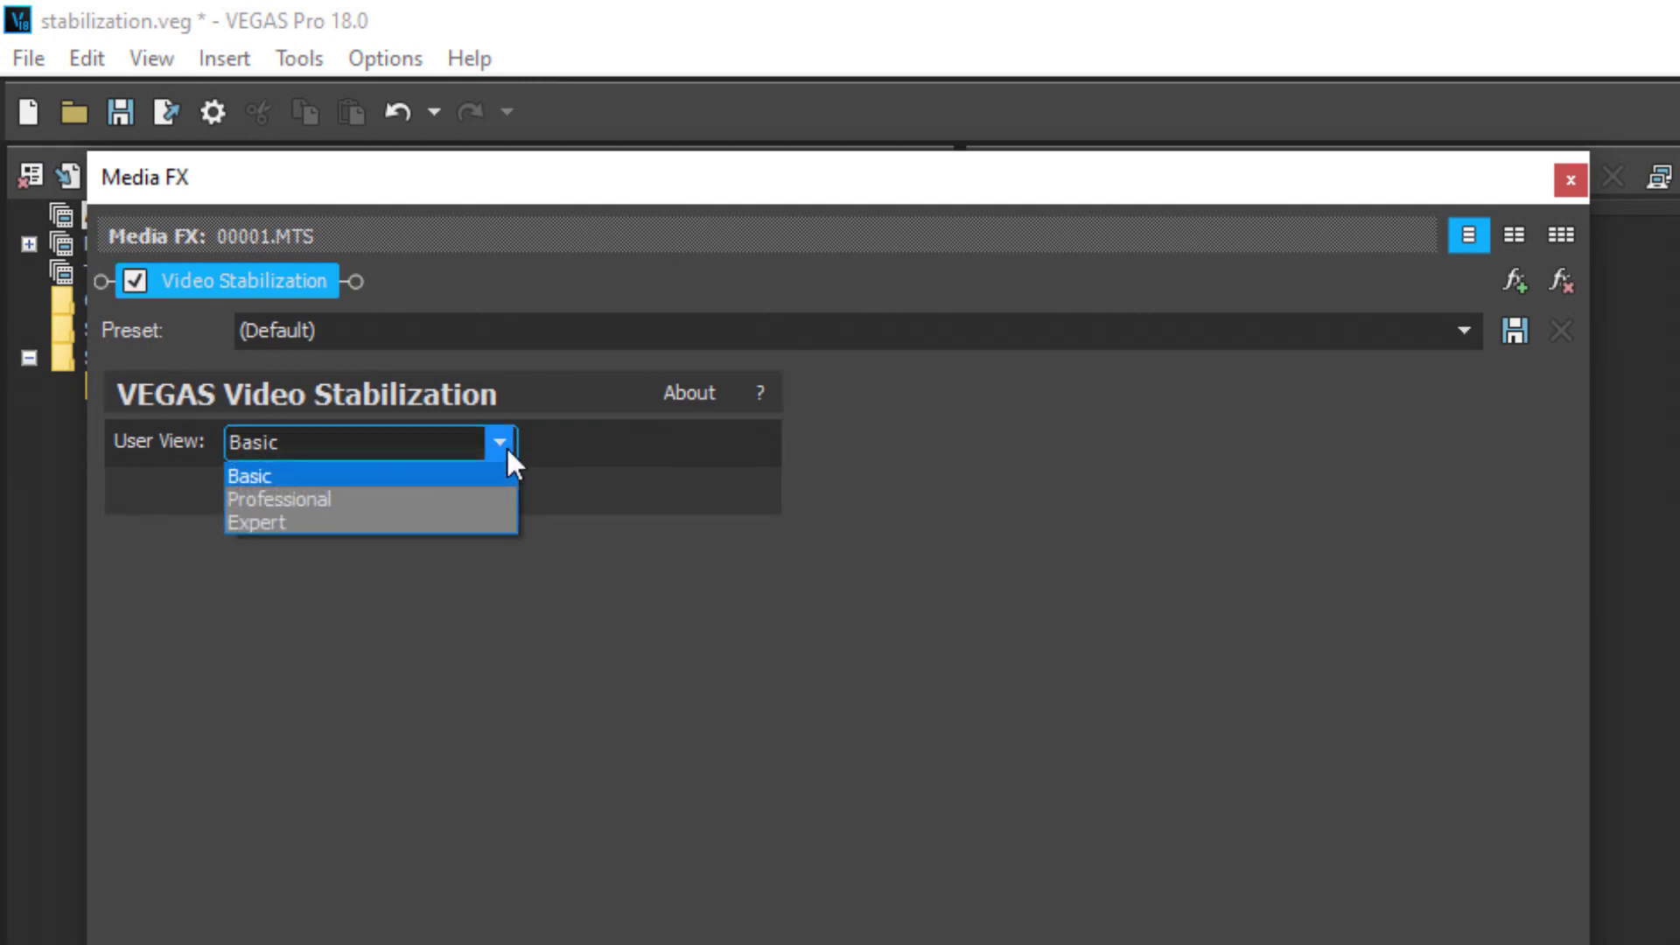
click(473, 499)
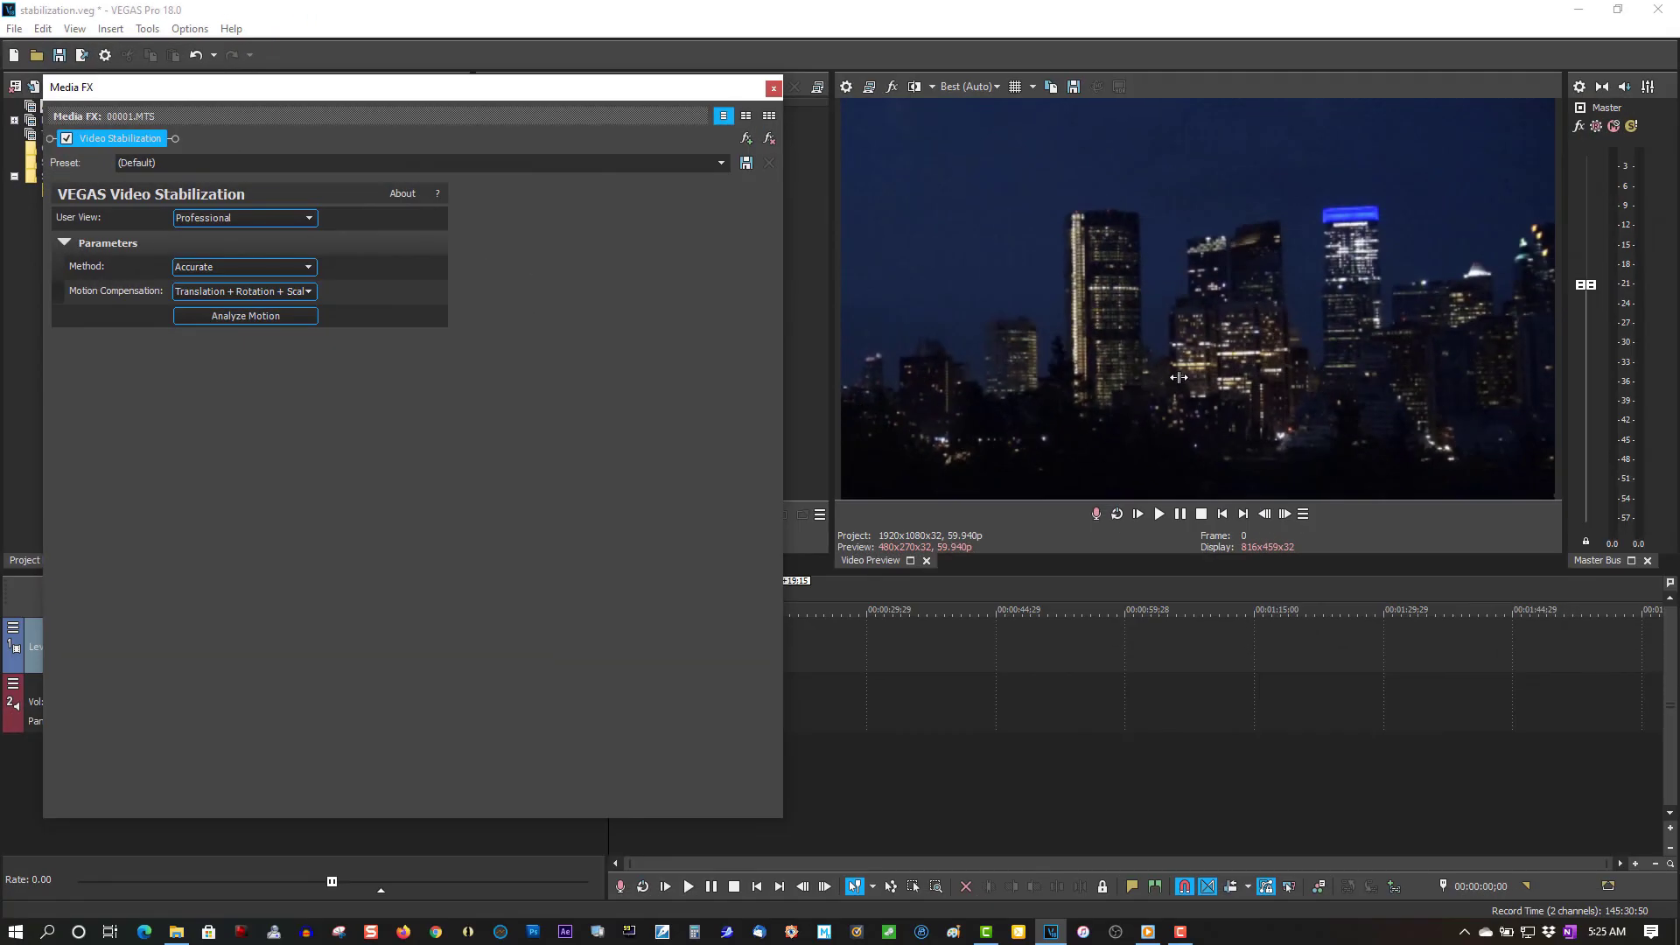
click(246, 297)
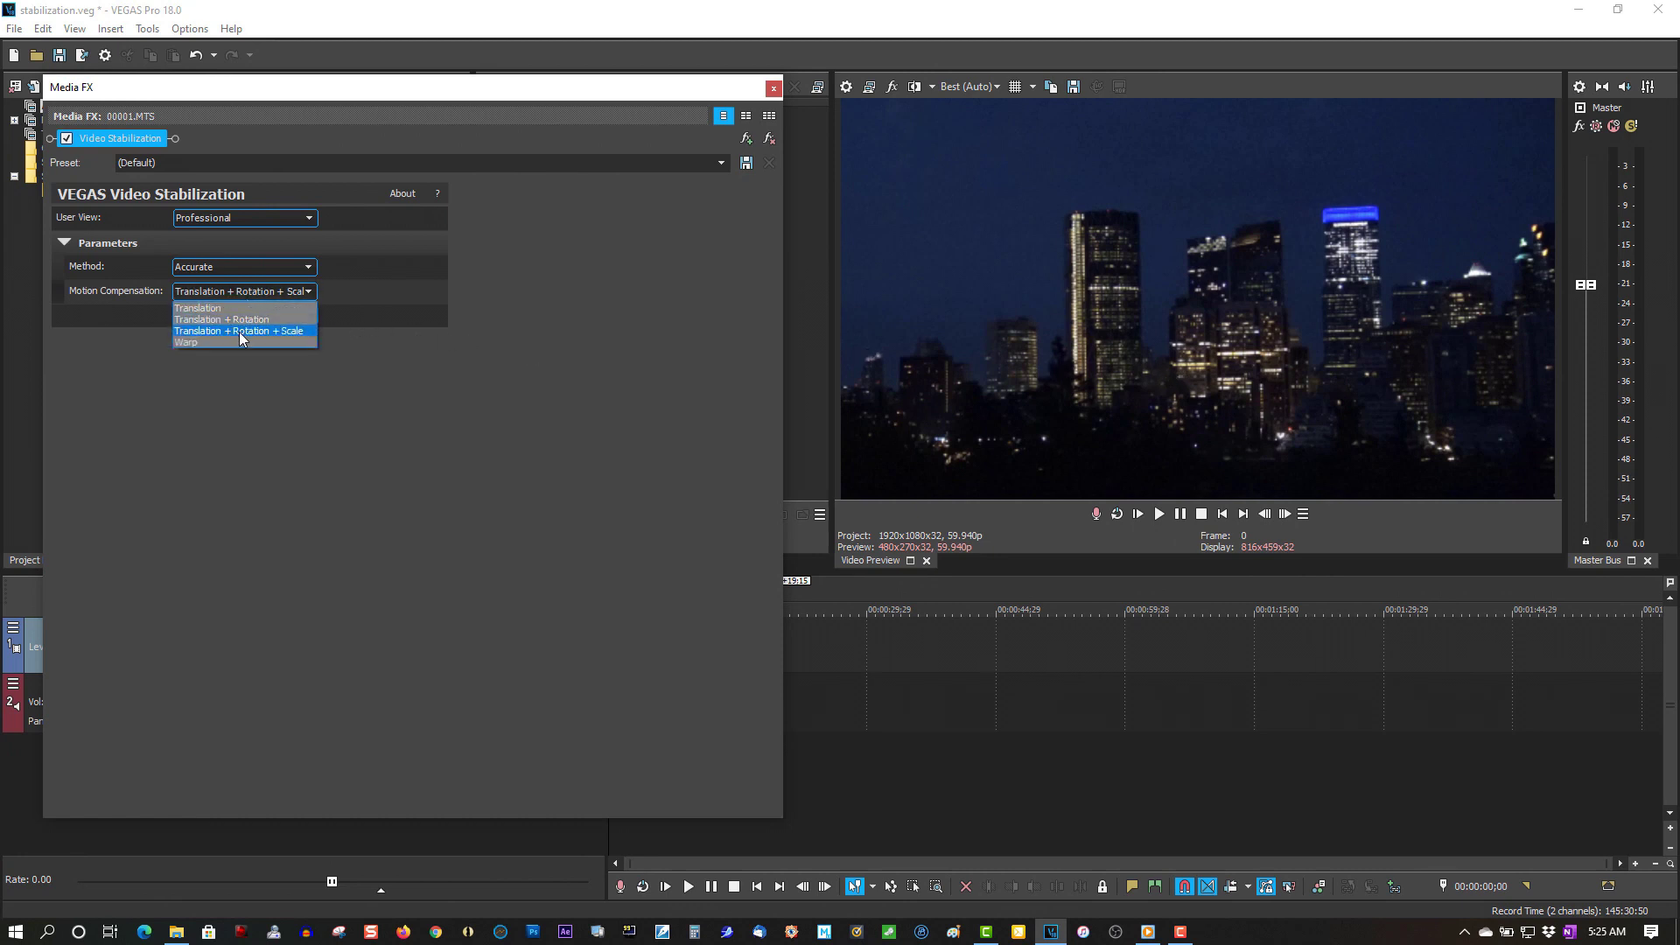
click(239, 333)
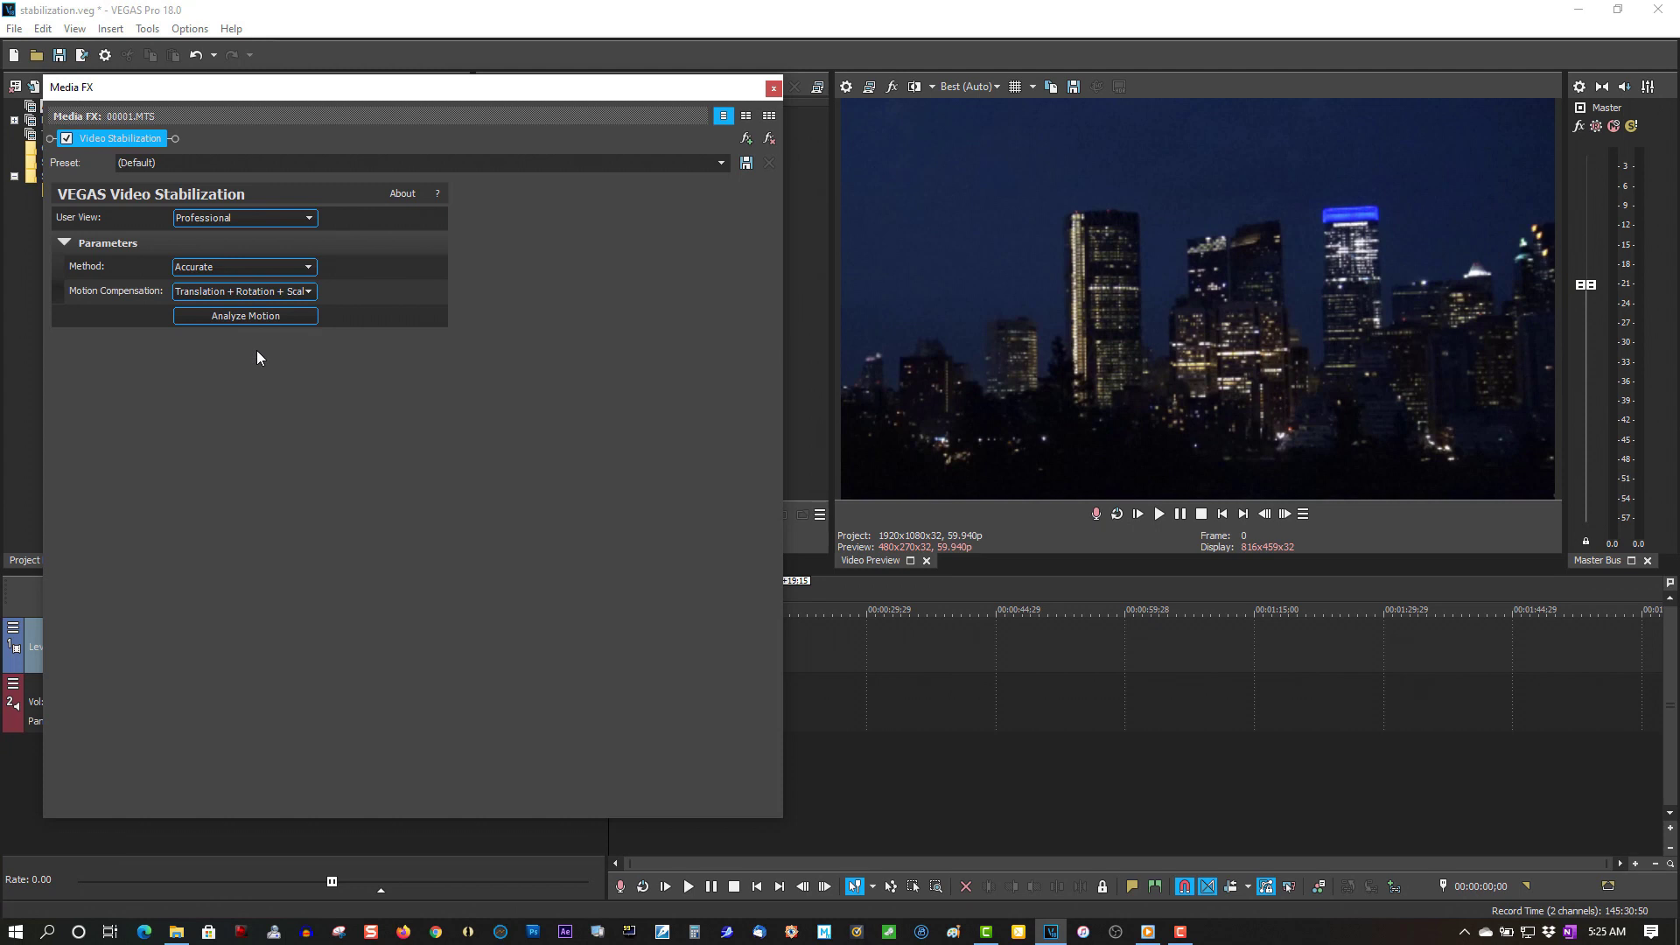
click(252, 318)
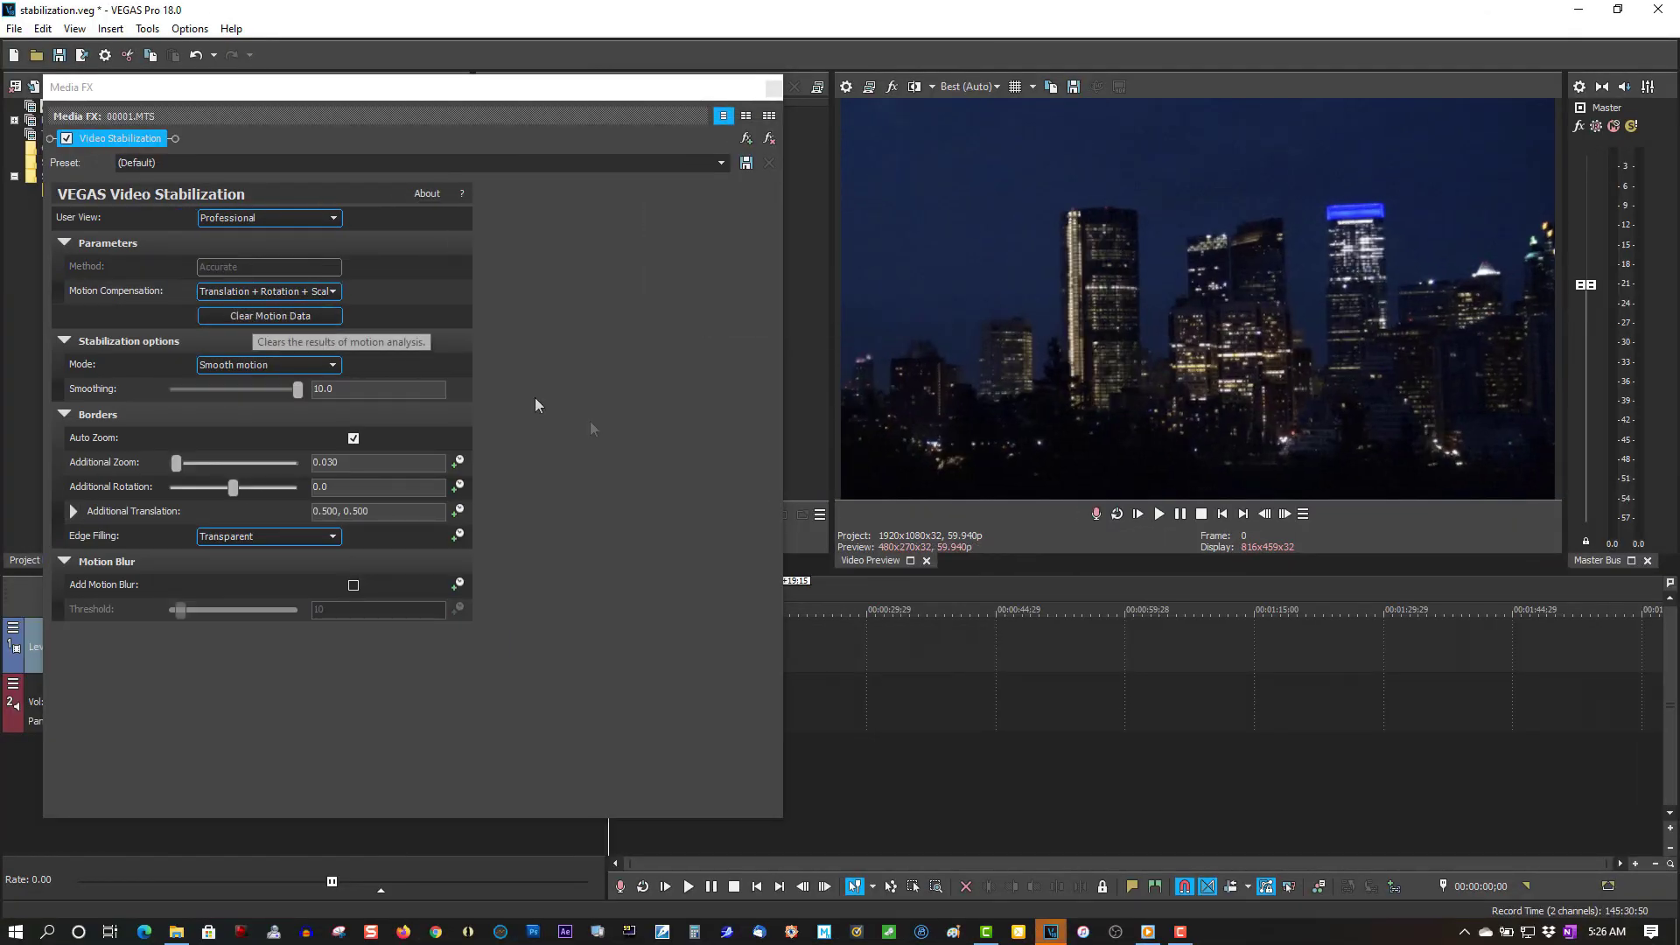
Play and pause through the stabilized clip twice, then clear its stabilization motion data.
click(1160, 515)
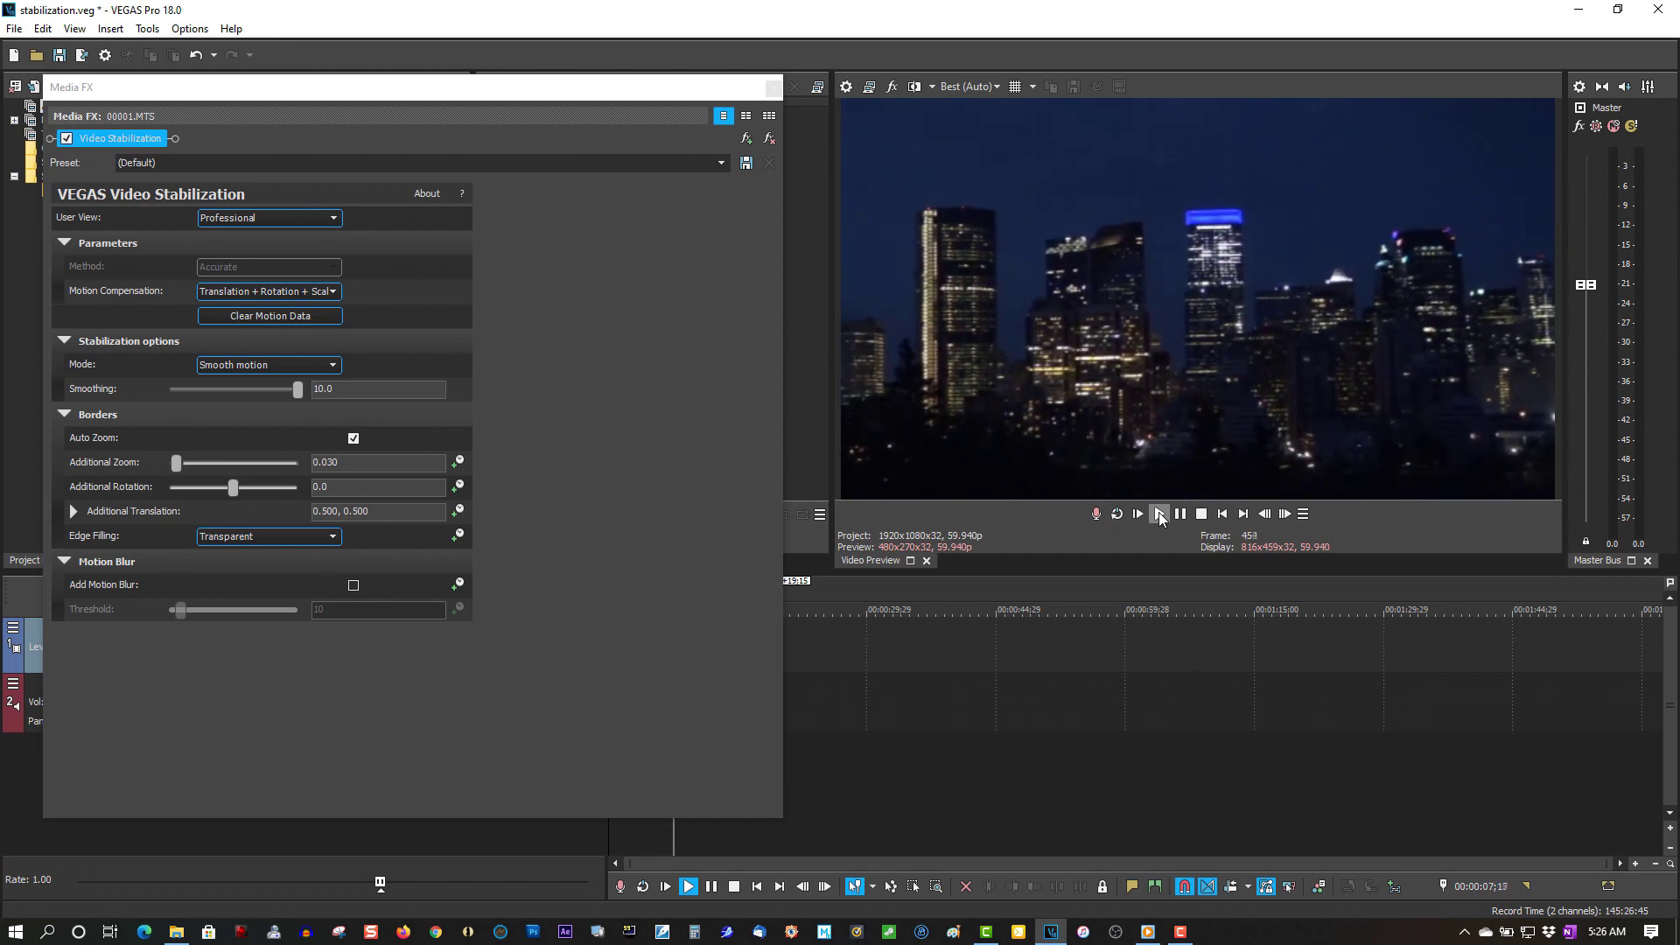
click(1180, 515)
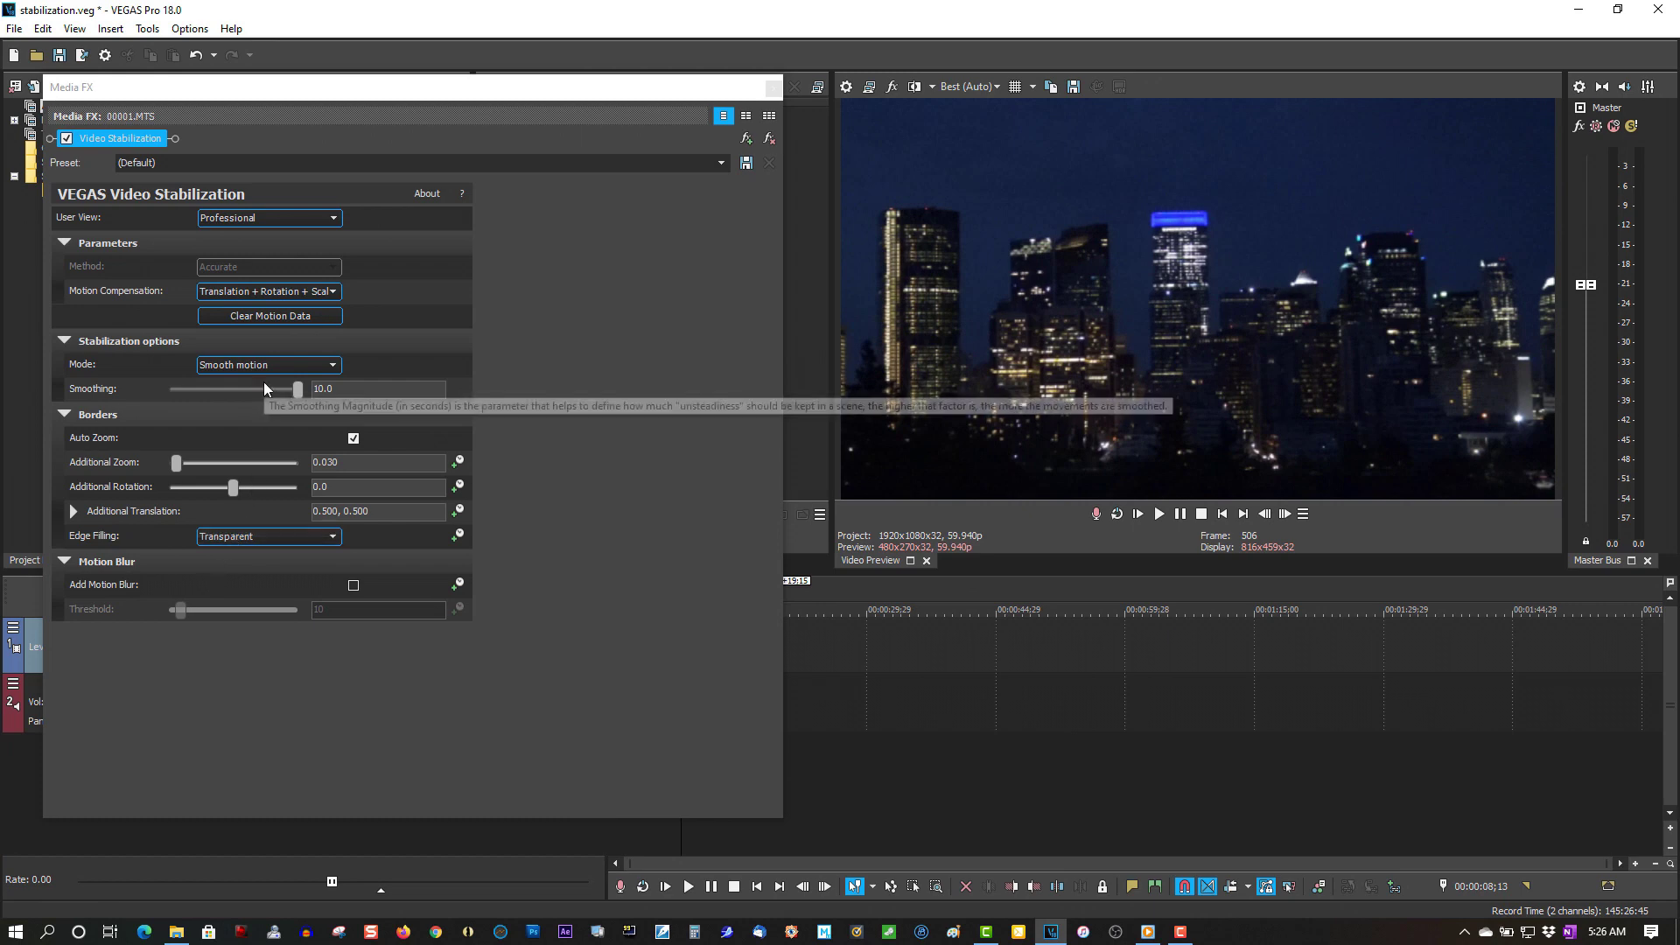
click(1162, 515)
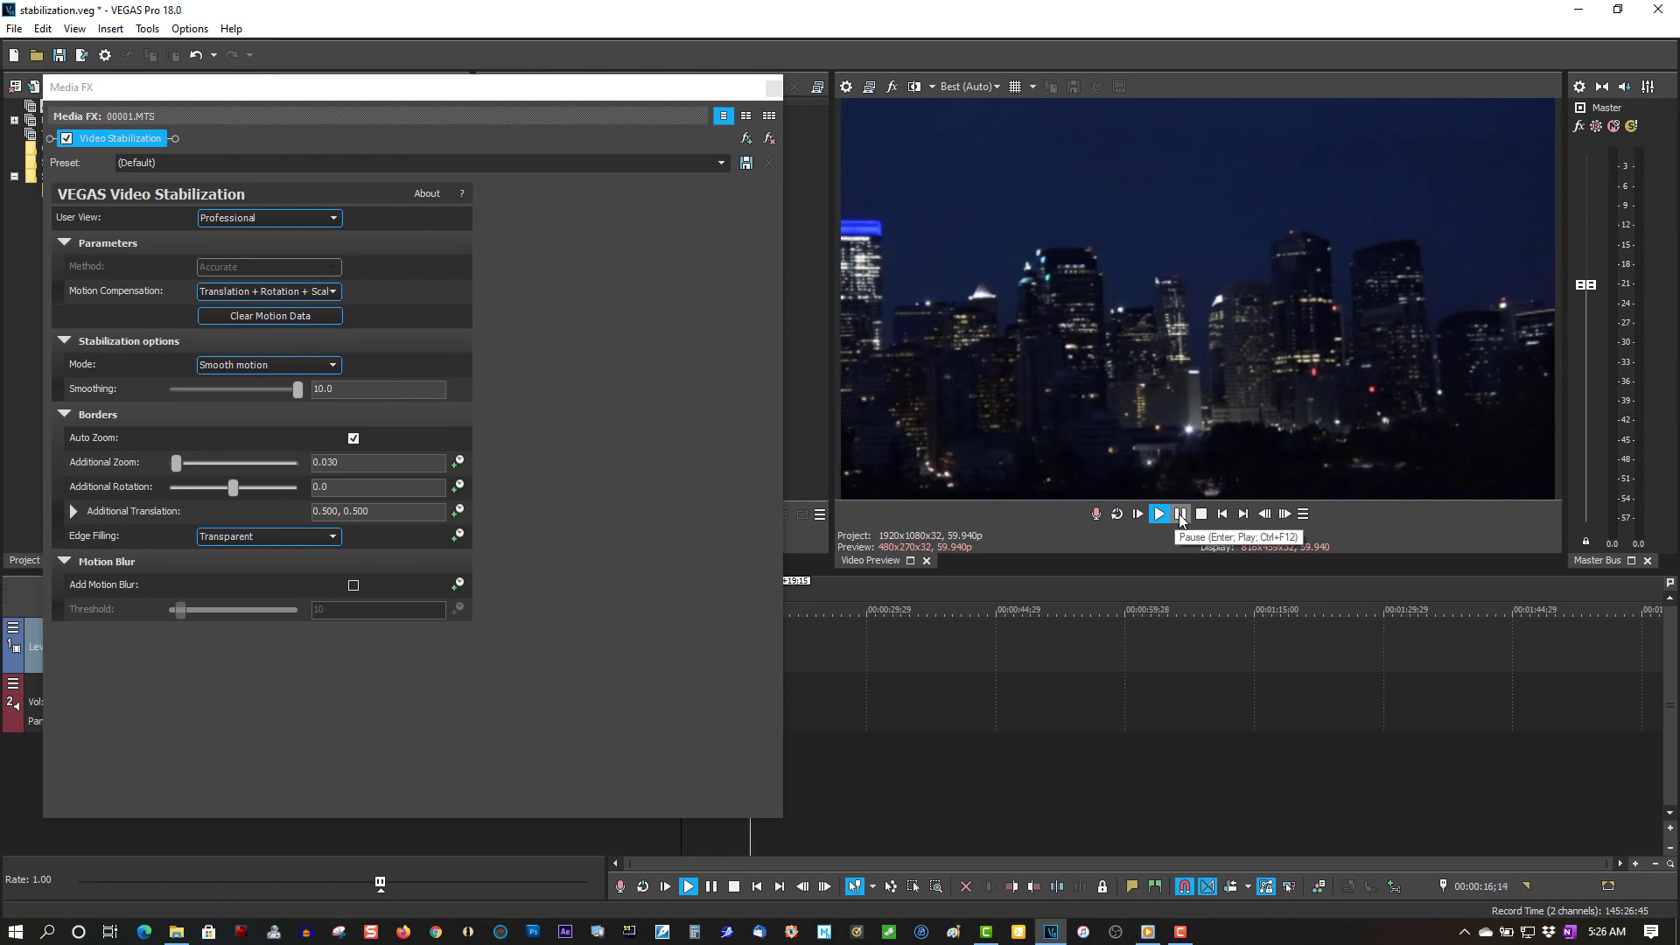
click(1180, 515)
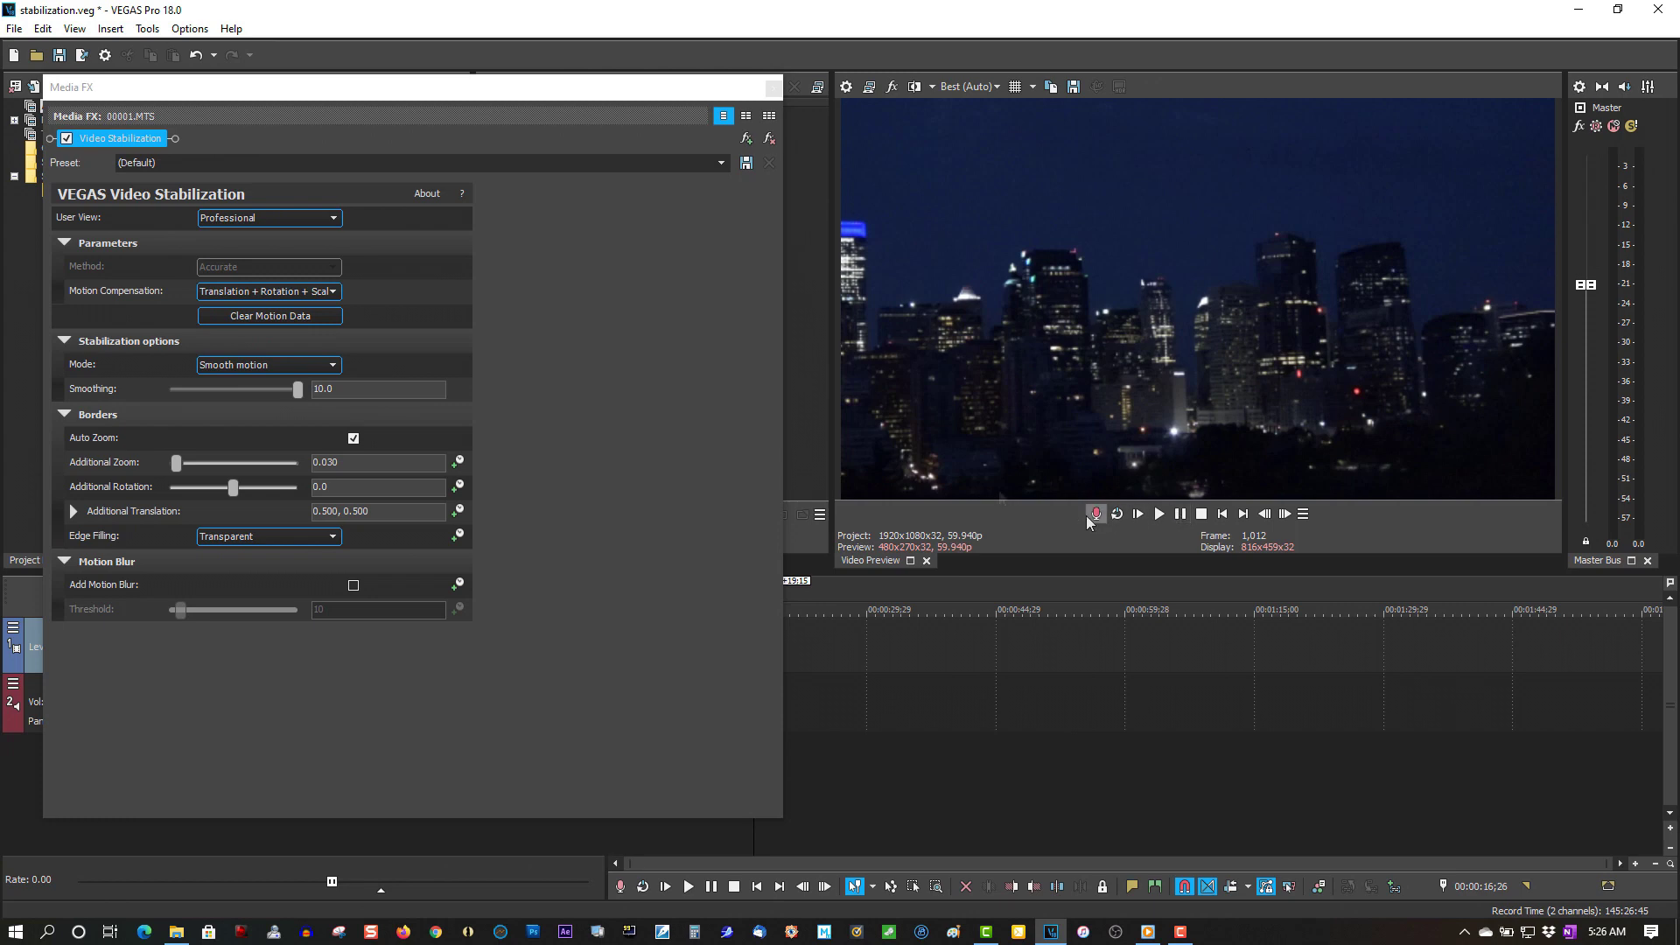
click(281, 320)
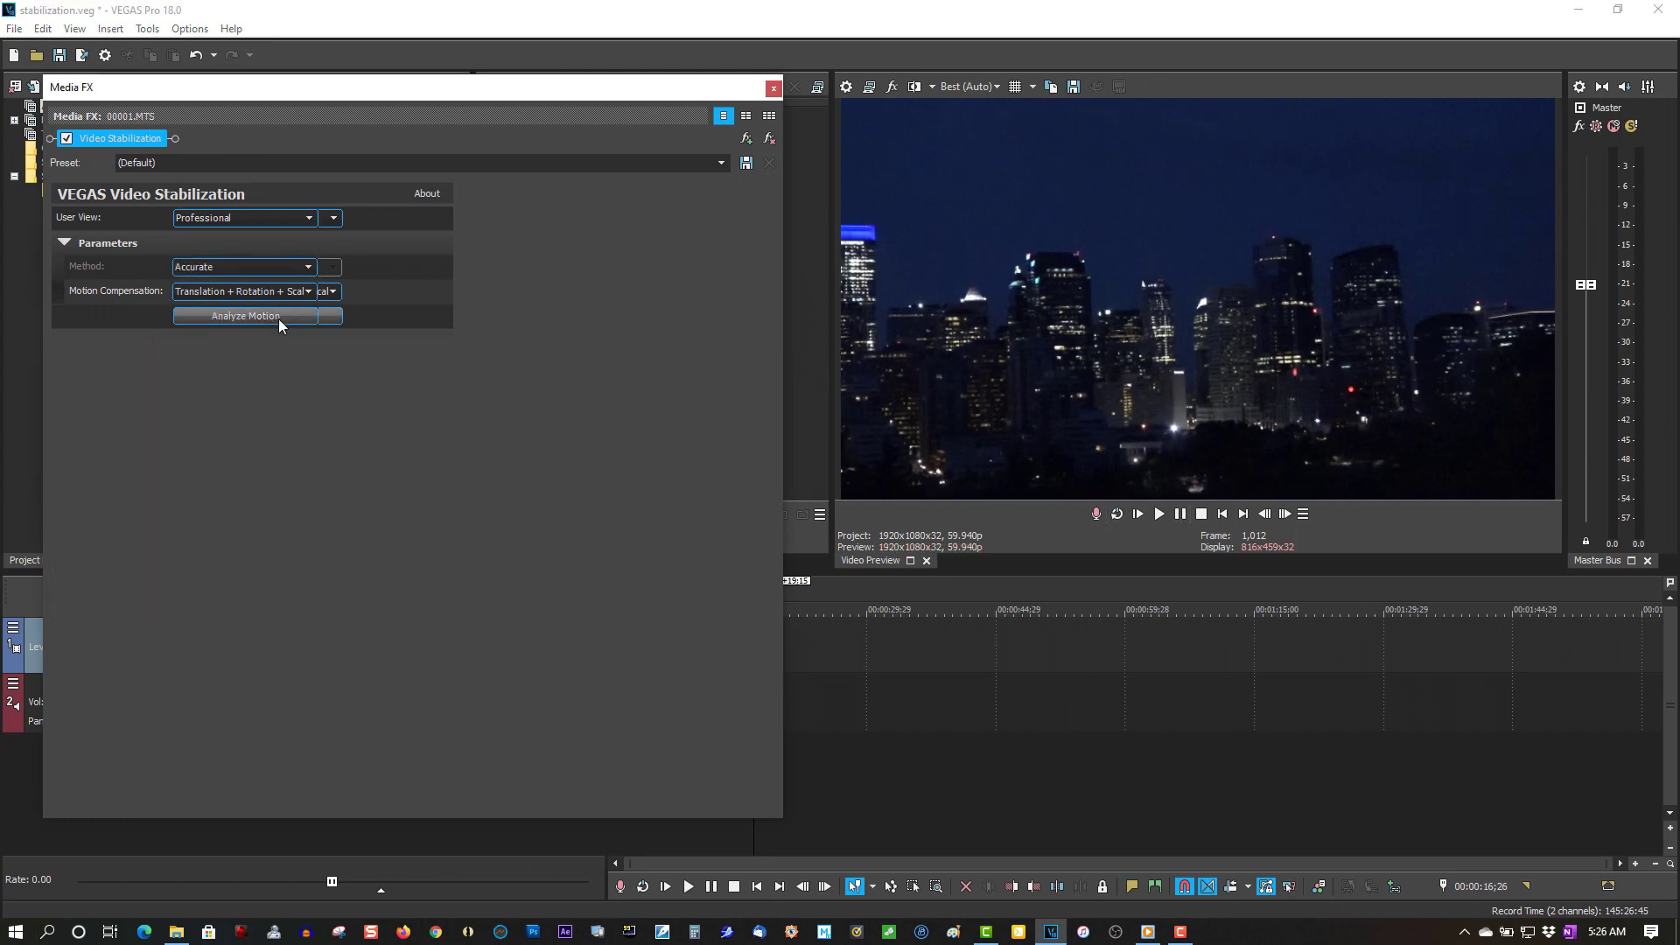
drag(376, 89, 1009, 658)
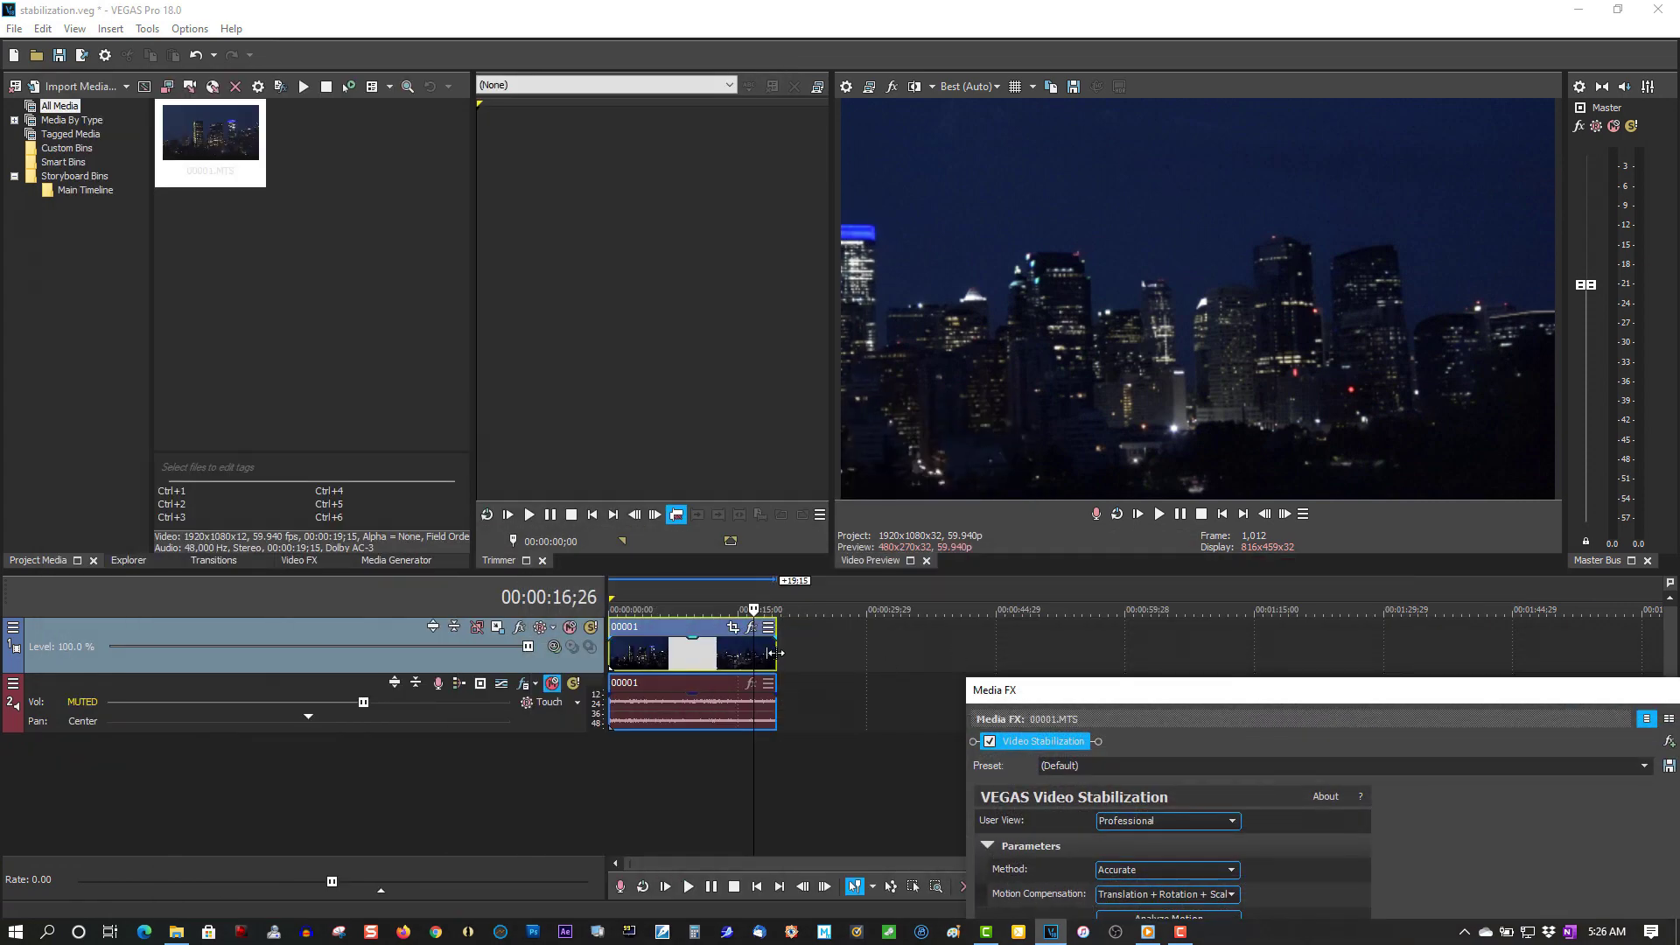
Time-stretch the clip to about double length, float the Media FX window, and choose Basic view.
drag(774, 653, 1124, 667)
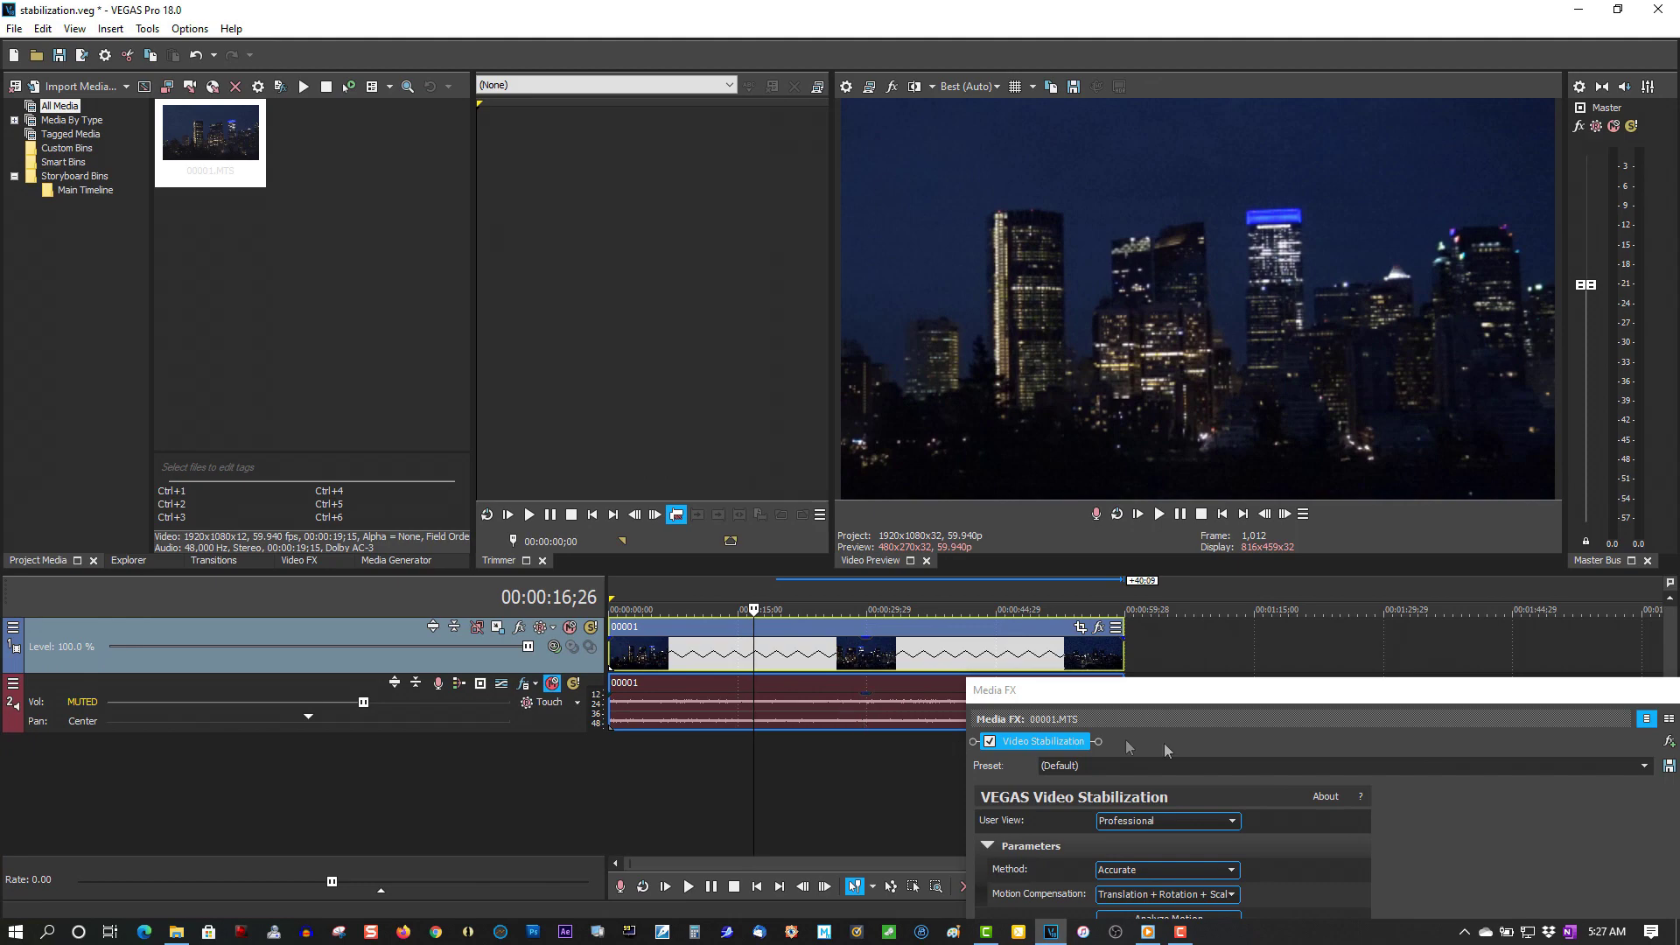
drag(1146, 690, 235, 238)
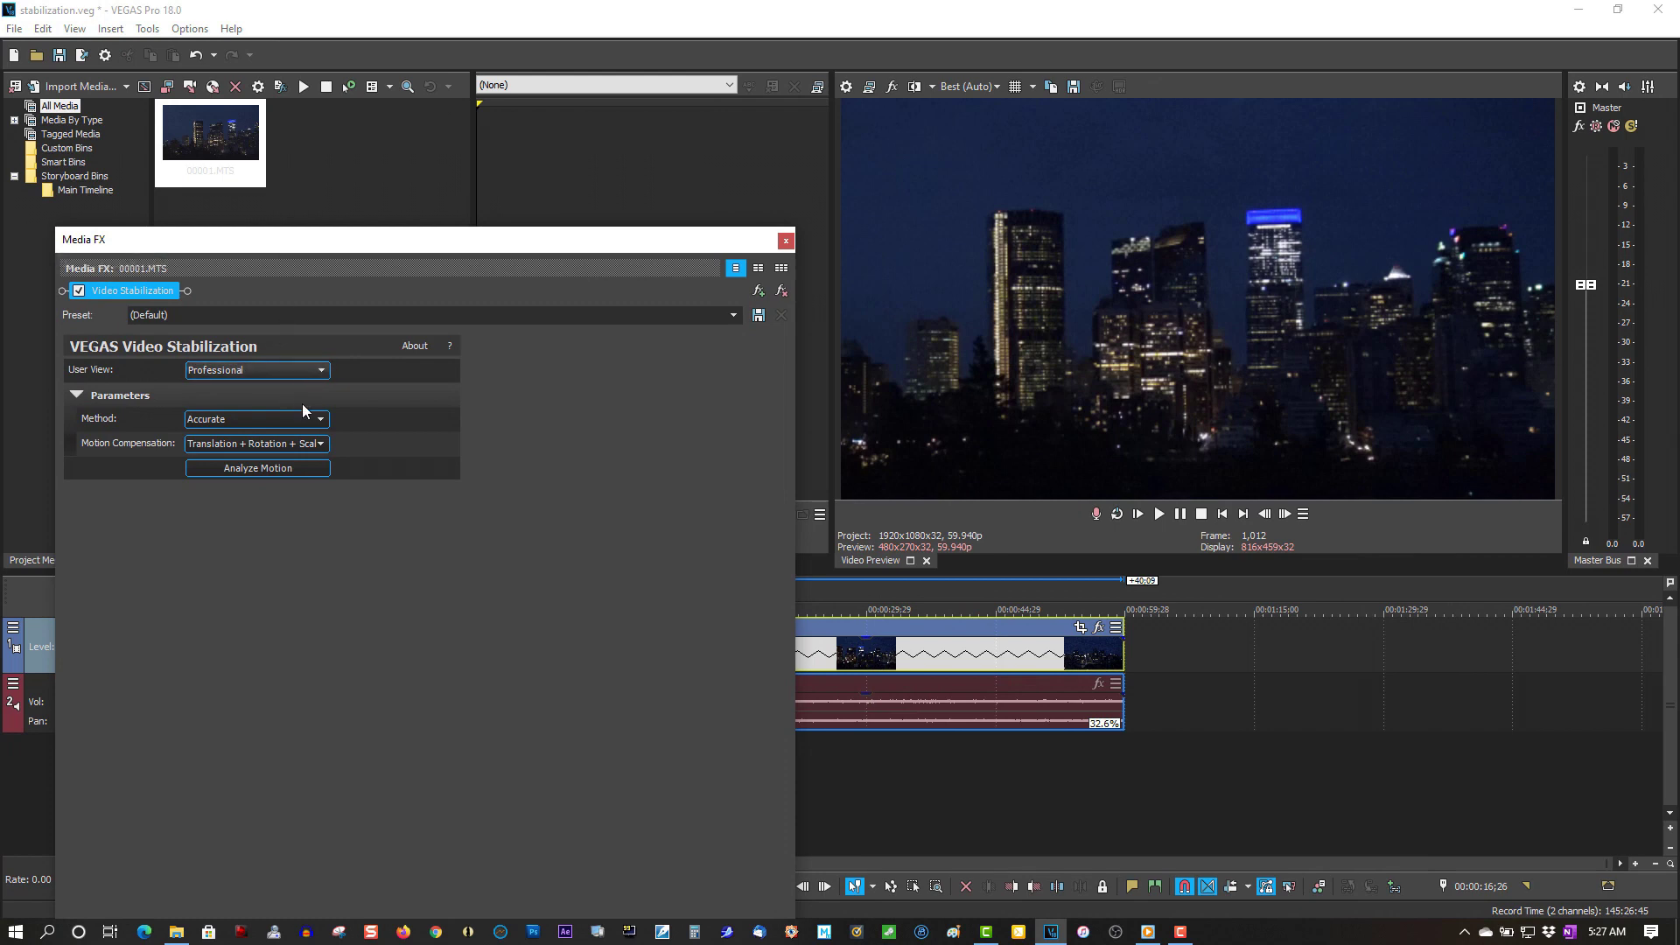
click(296, 371)
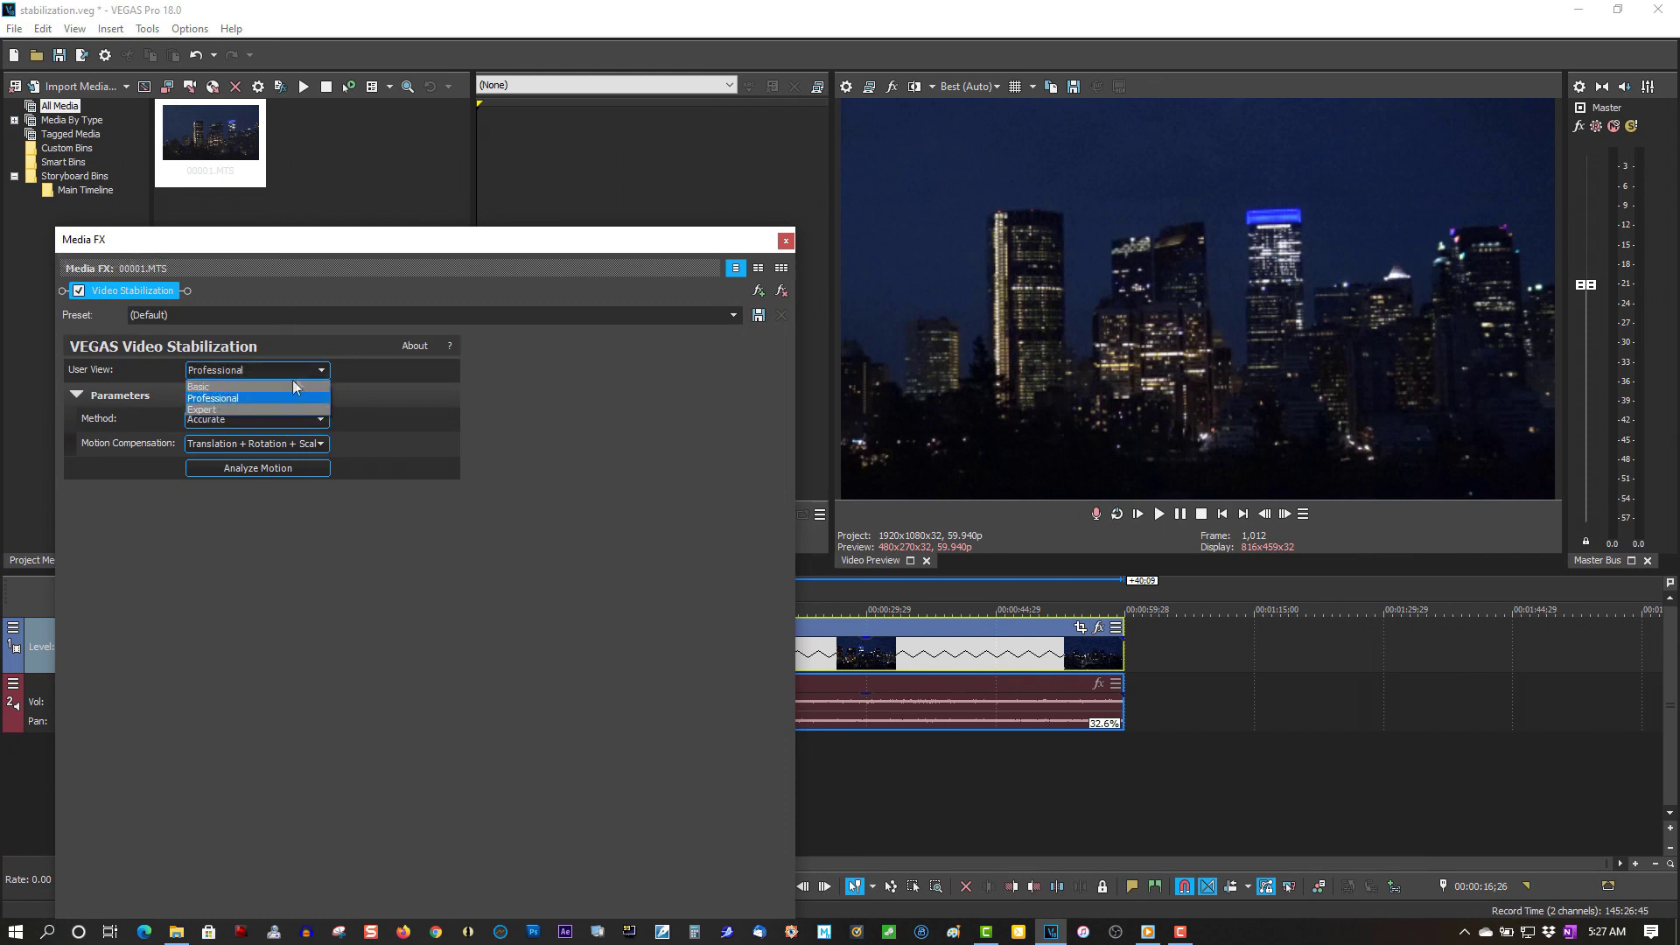
click(290, 386)
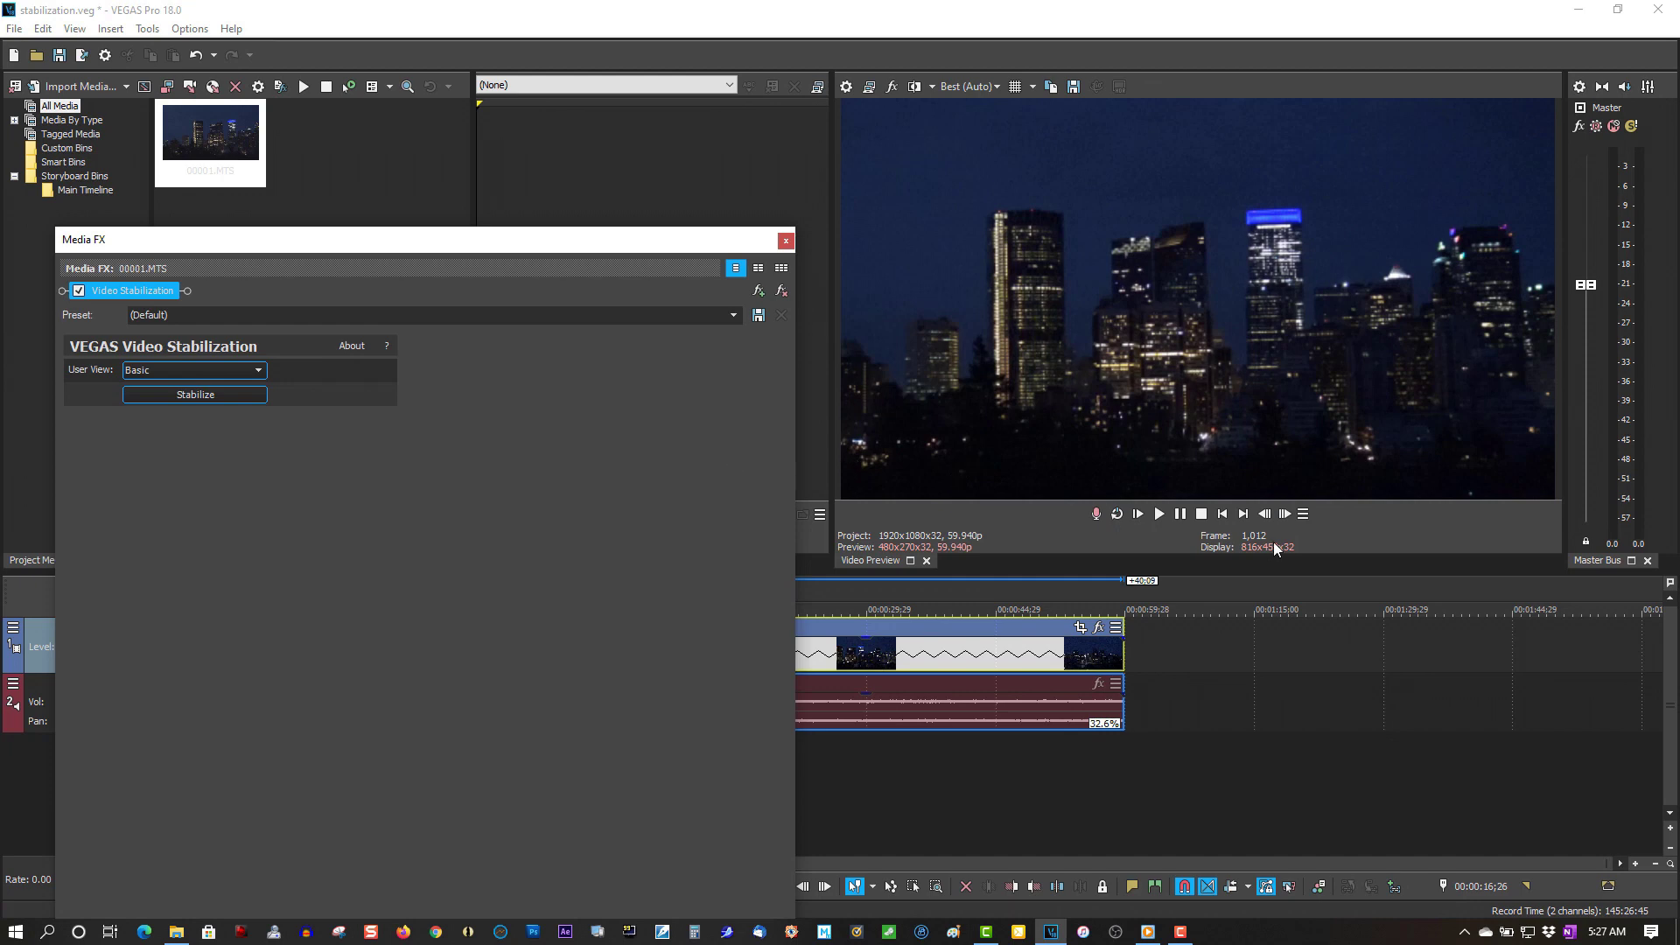
click(1223, 514)
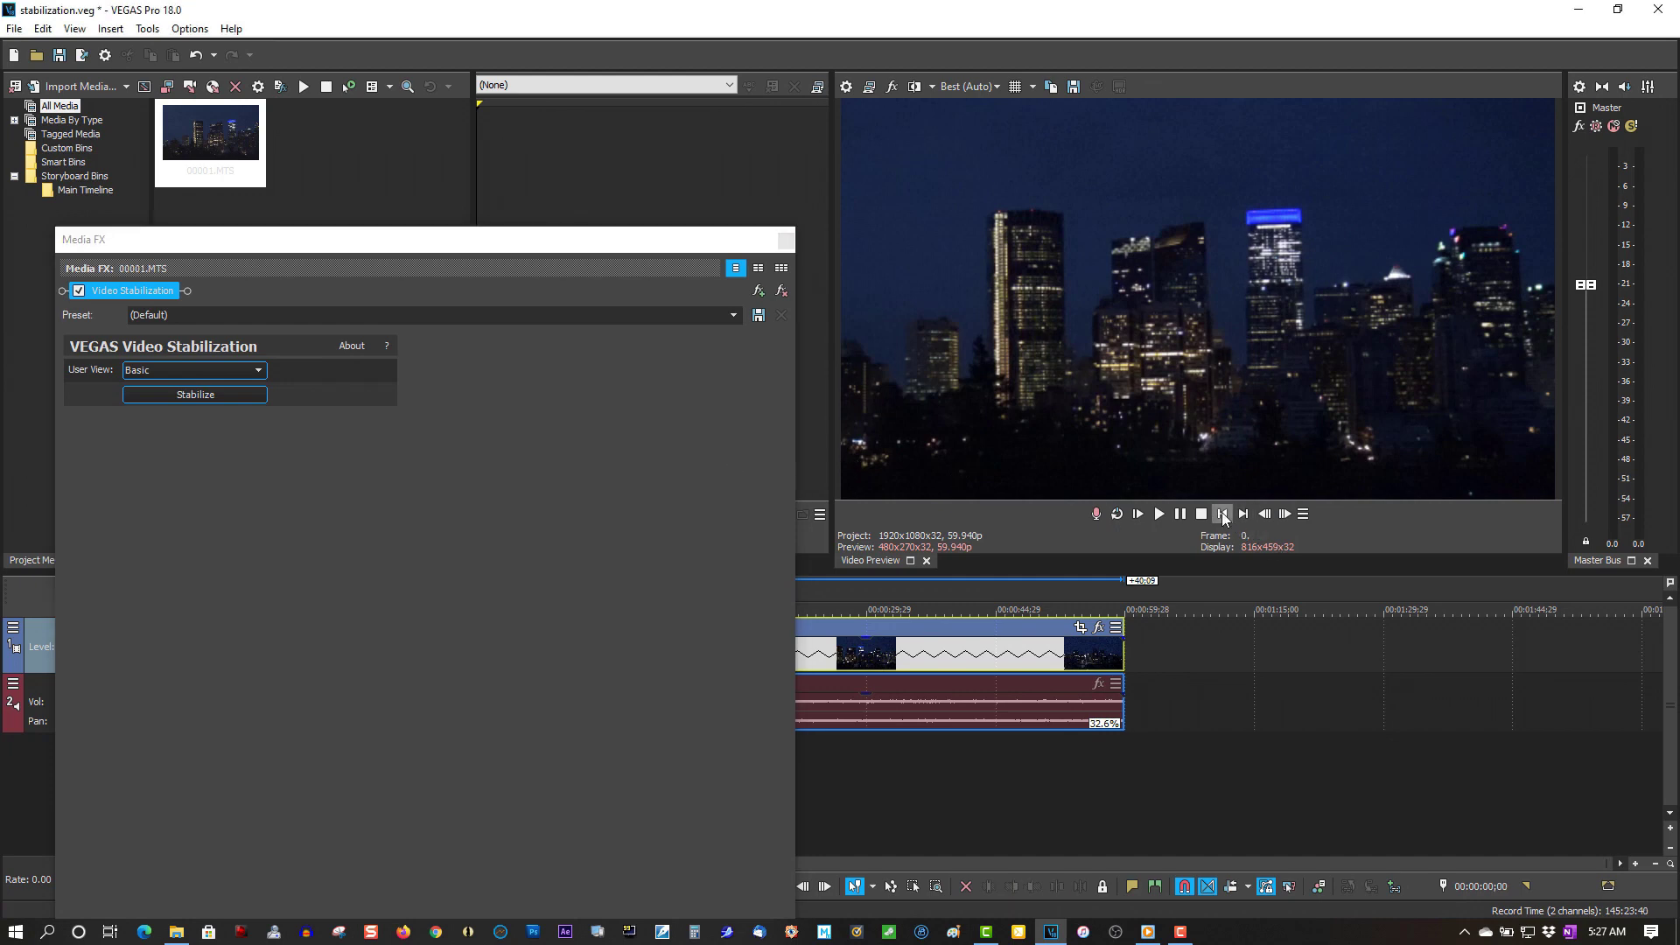
Stabilize the stretched clip in Smooth motion at 10.0, play it, and close Media FX.
click(217, 396)
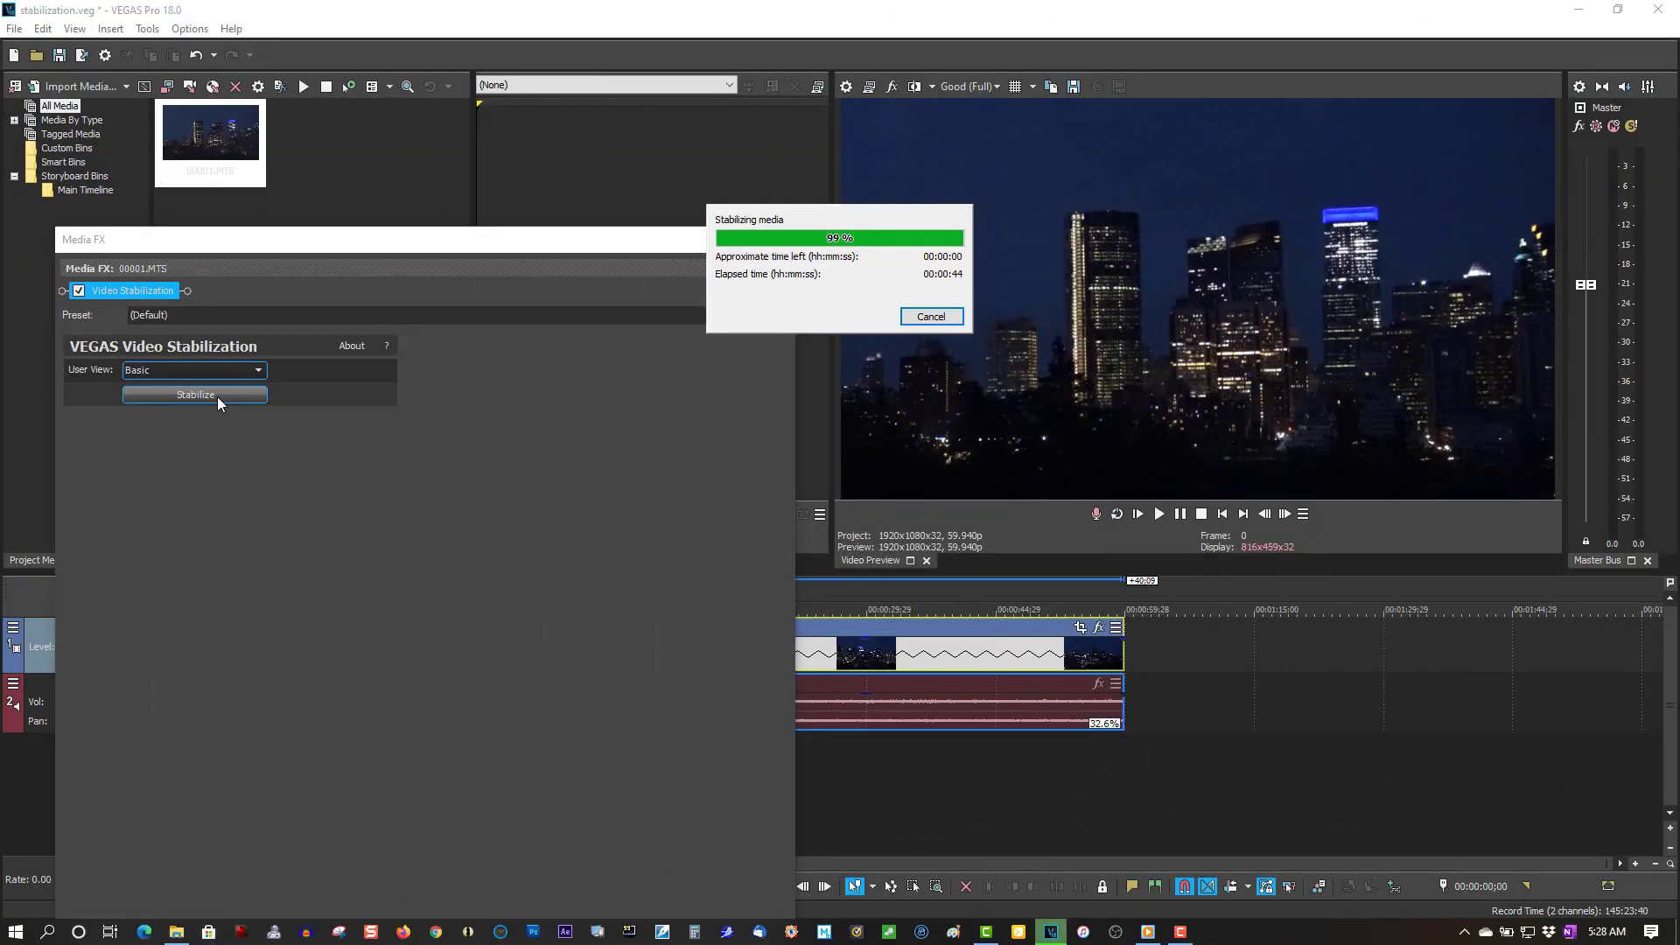
click(1157, 514)
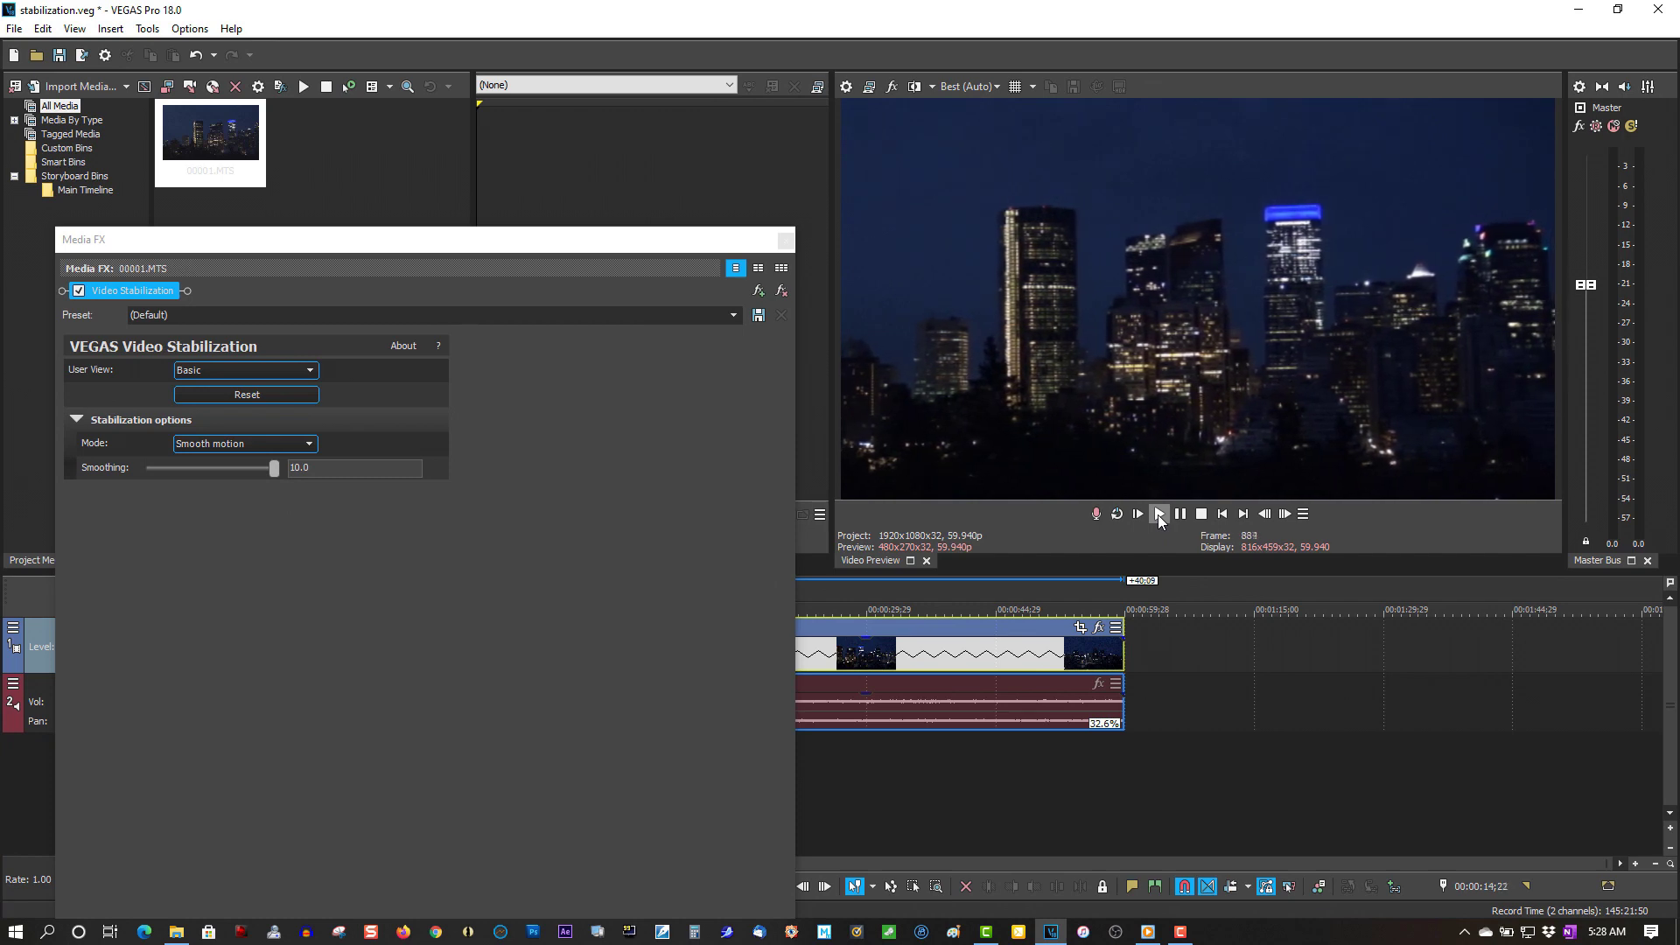
click(785, 240)
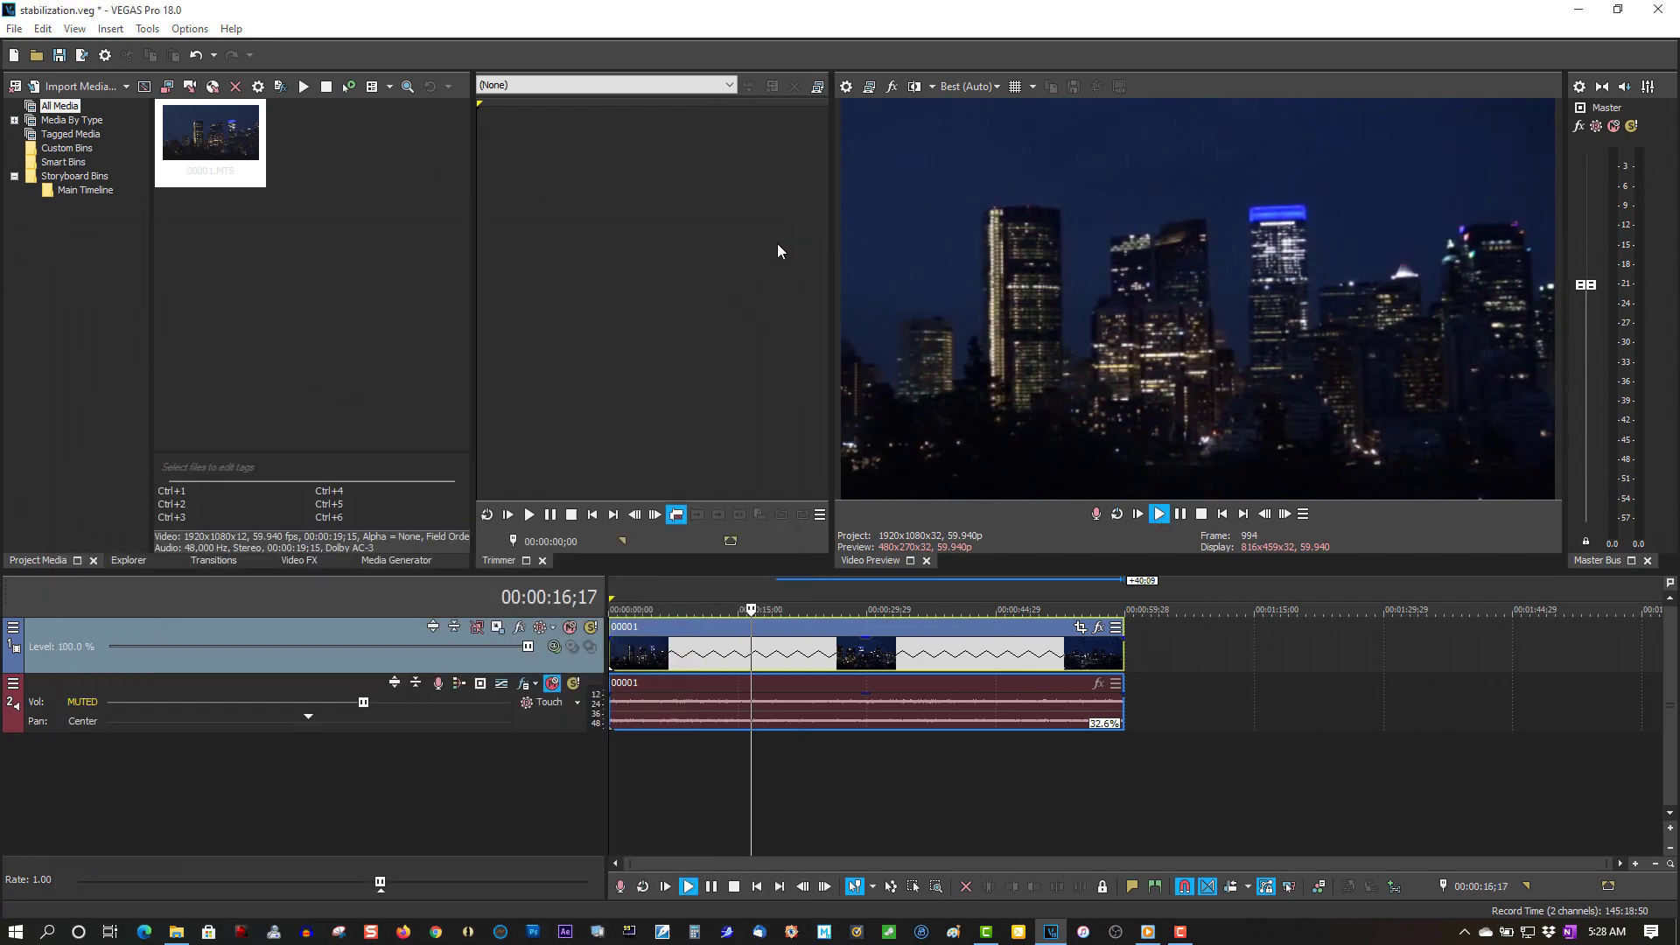
Pause the VEGAS preview and bring up '18 render BAD' in the media player.
click(1180, 515)
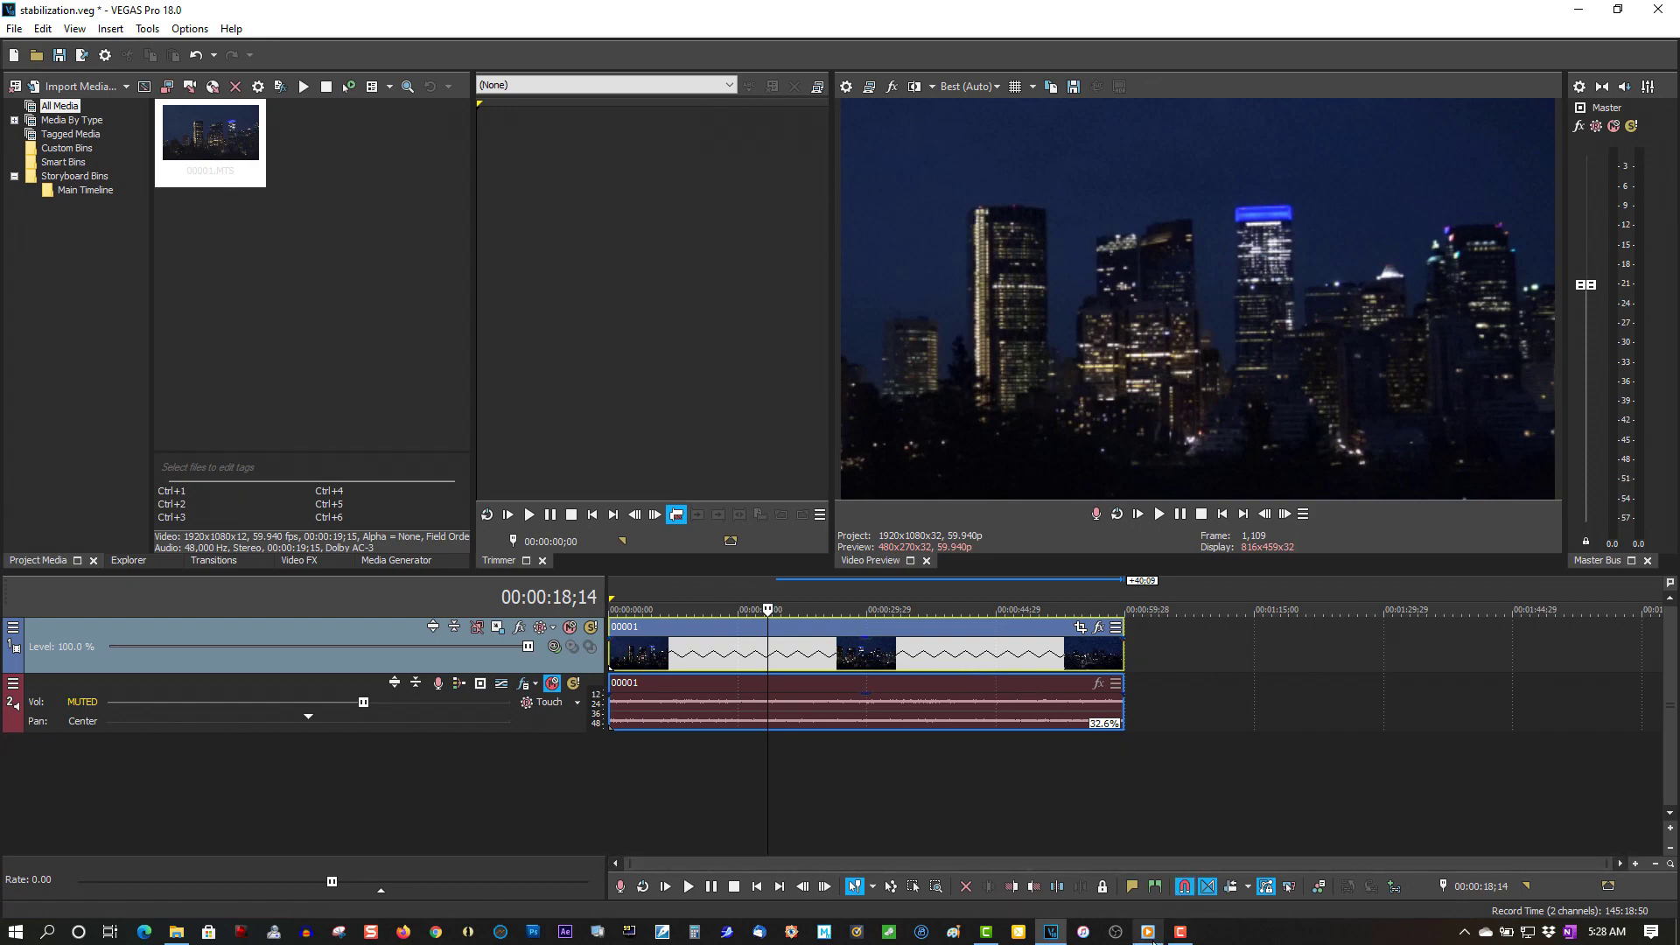
click(1147, 934)
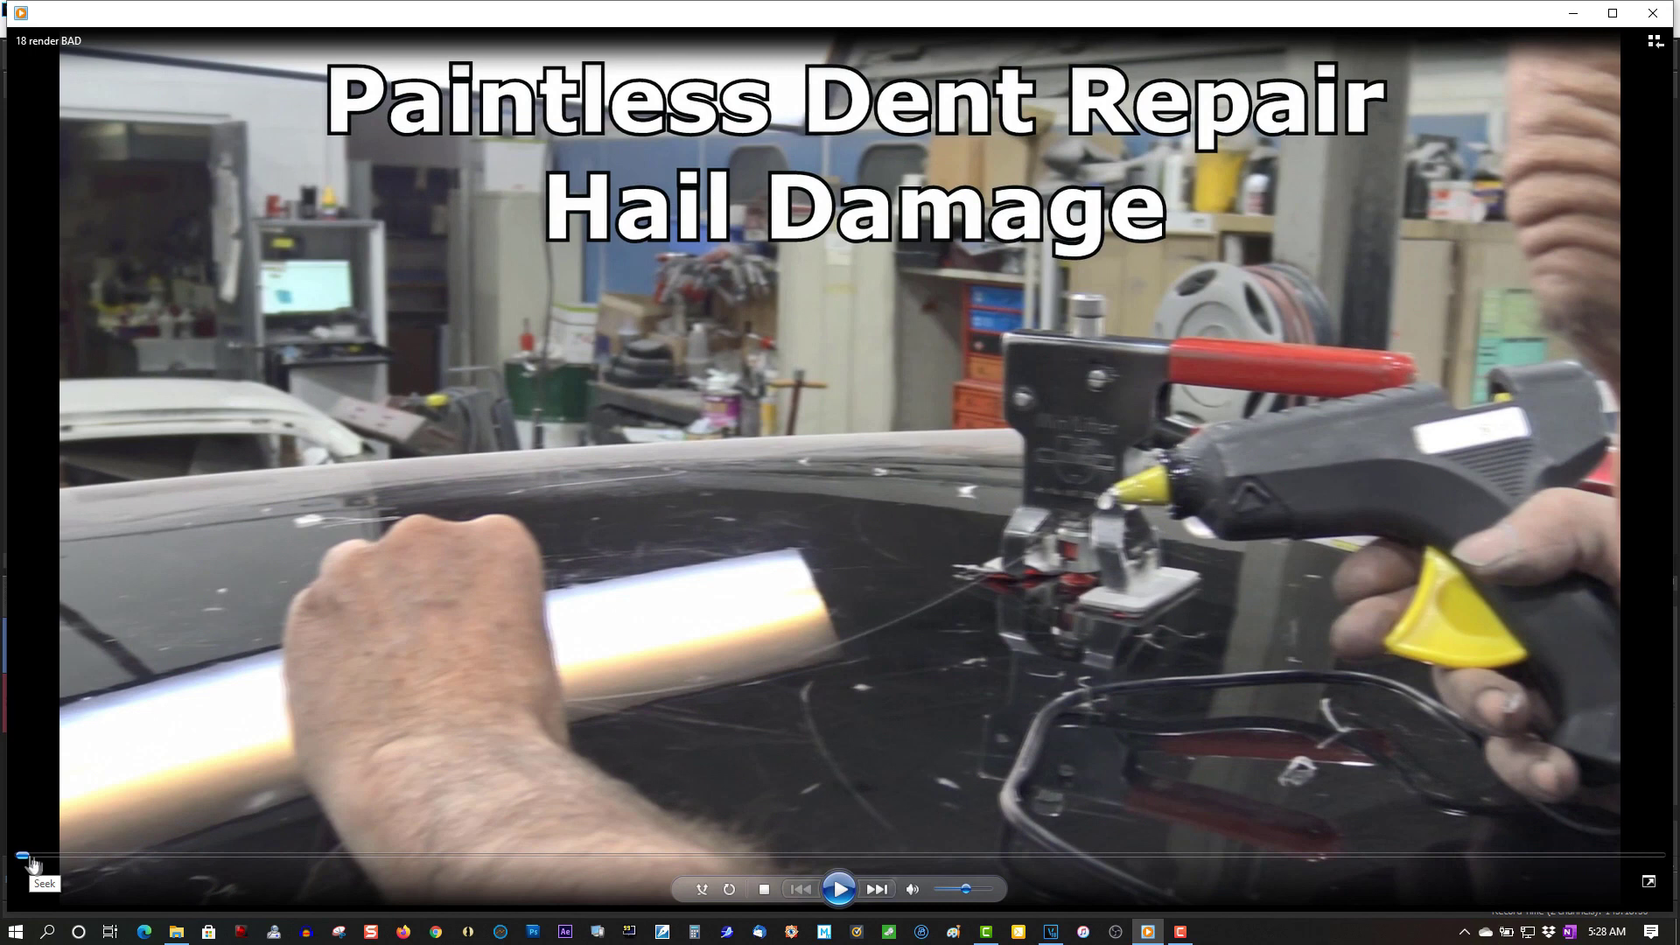
Play '18 render BAD' at lower volume to 00:20, then restart and pause at 00:04.
click(838, 891)
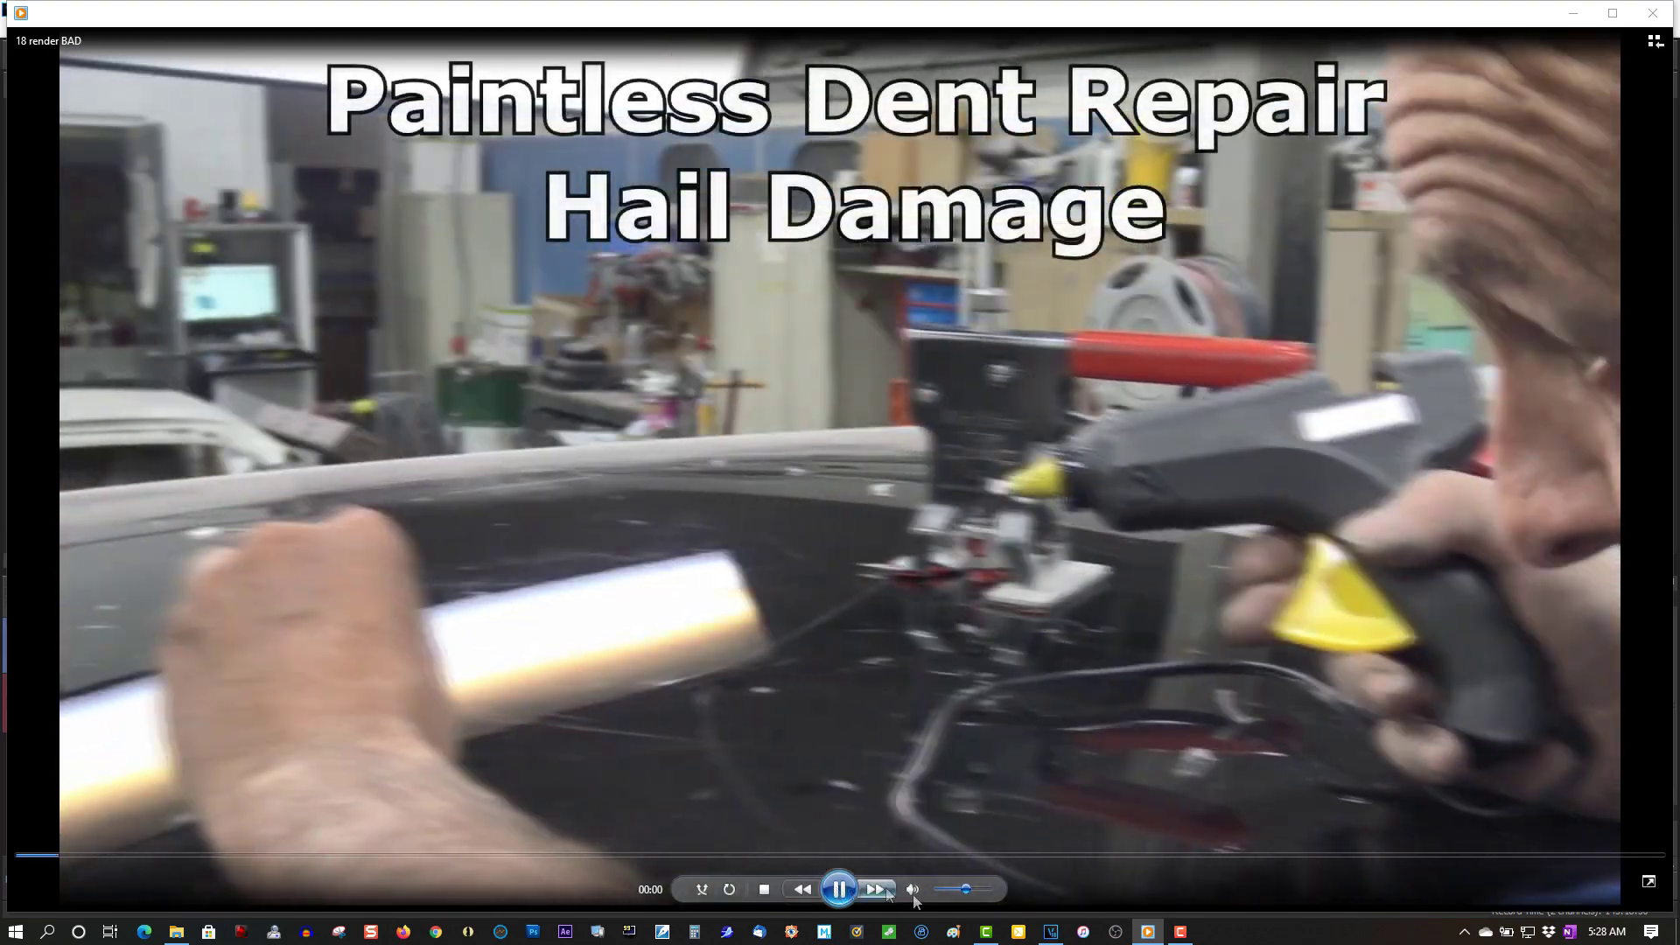
click(944, 890)
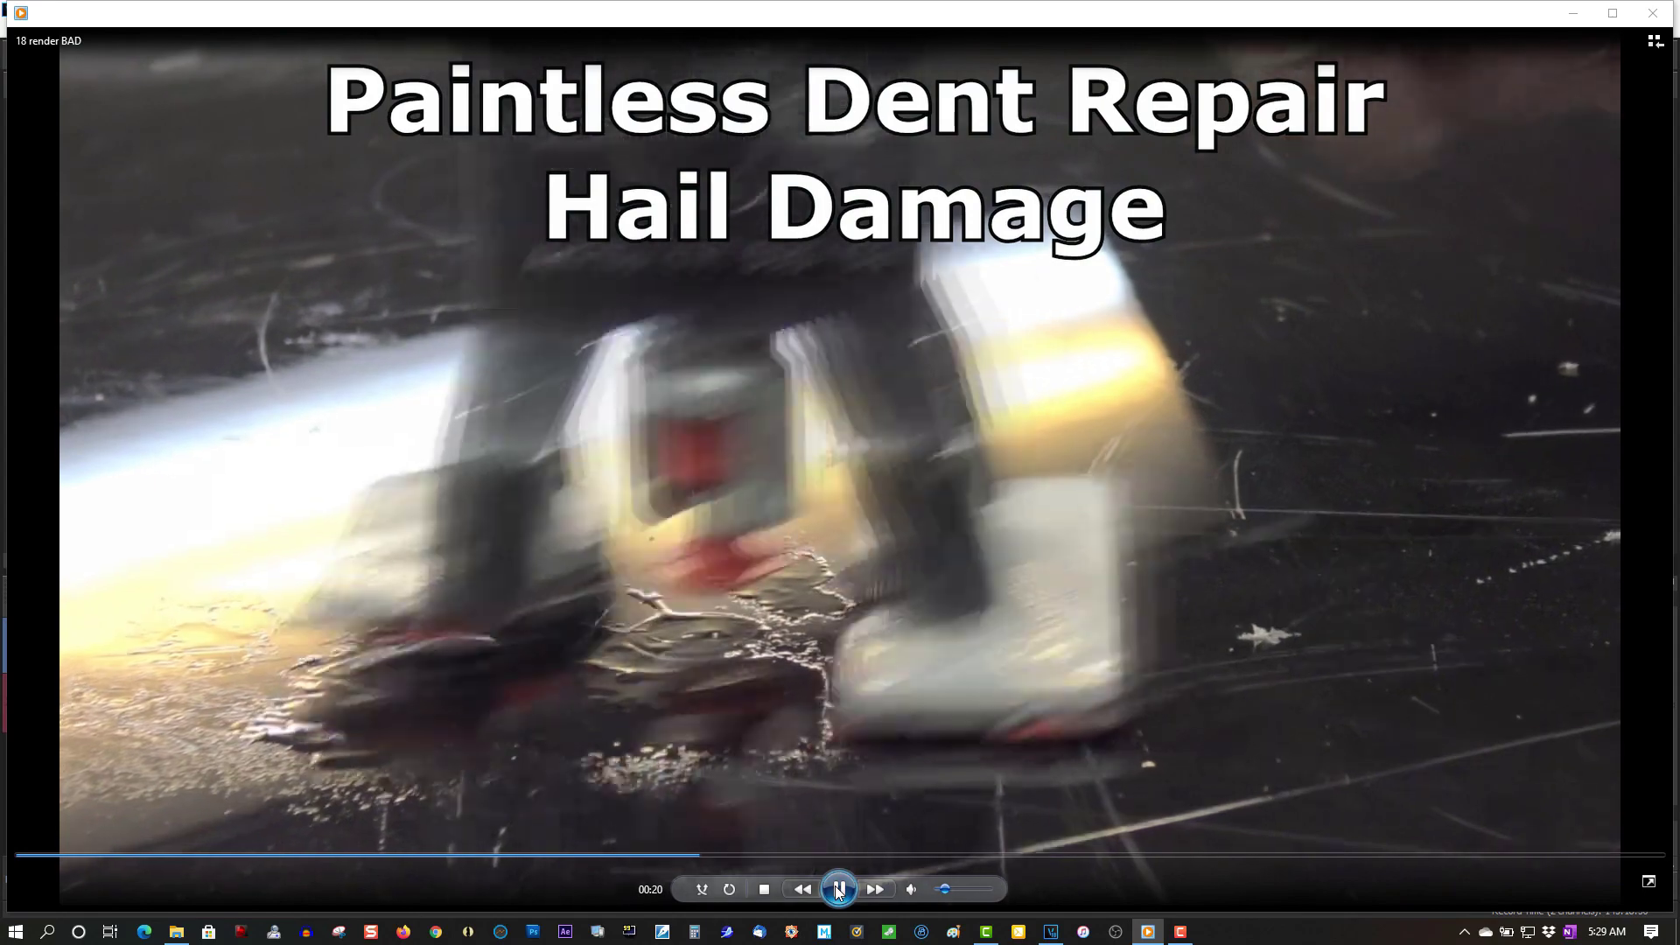
click(839, 889)
click(35, 856)
click(847, 889)
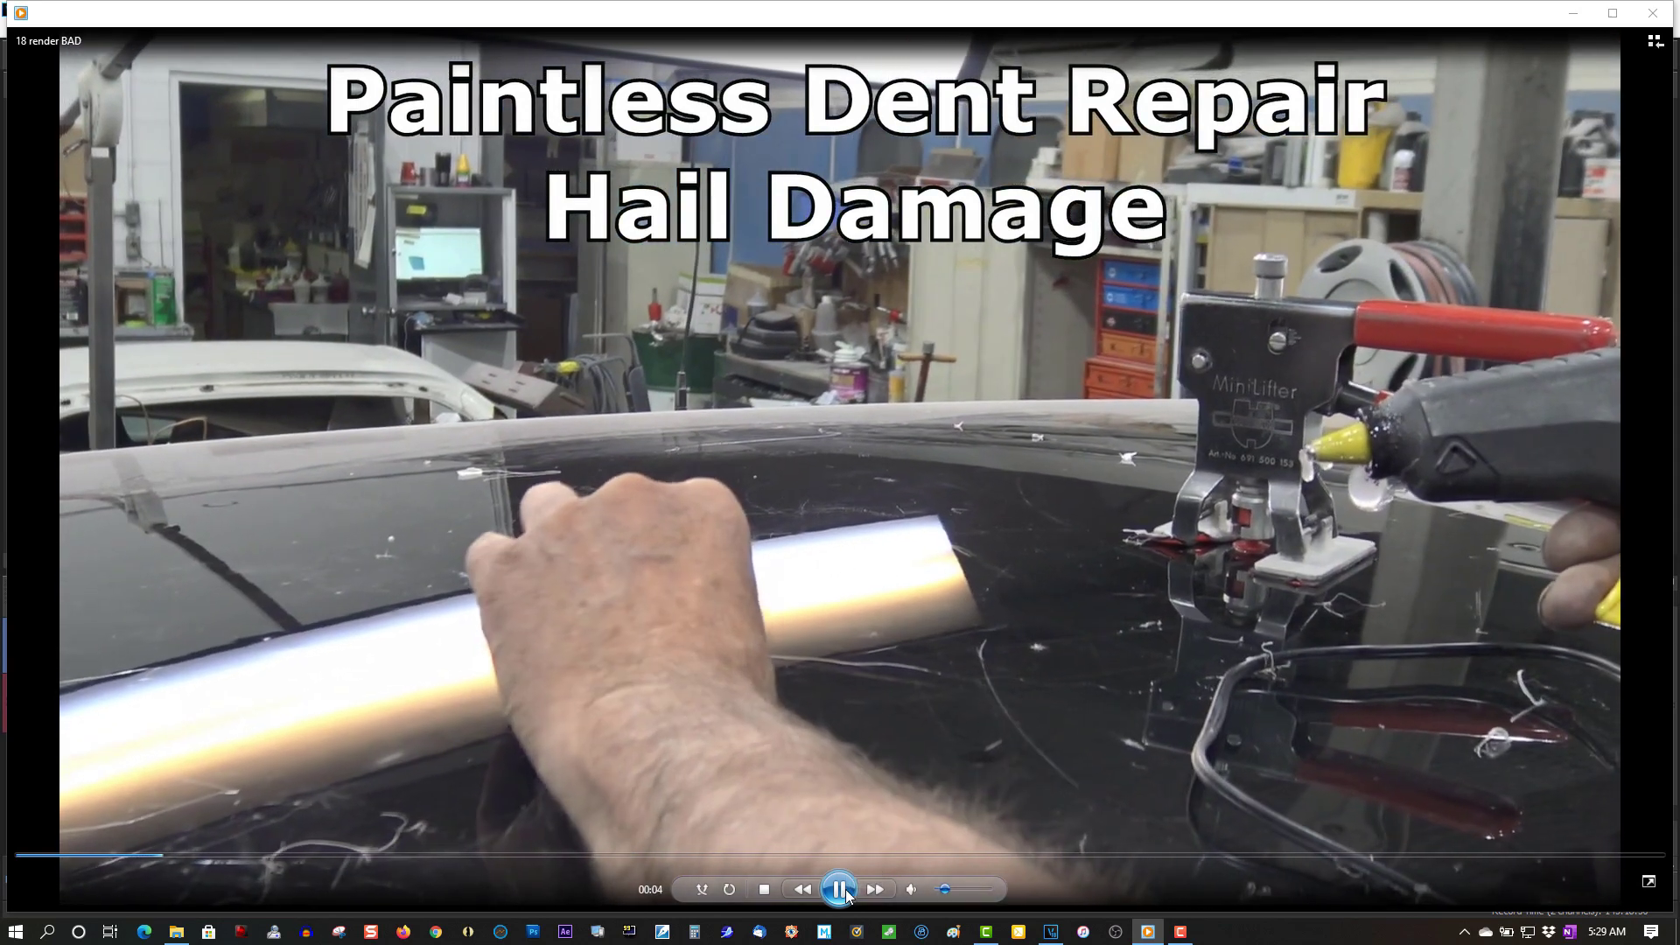
click(851, 893)
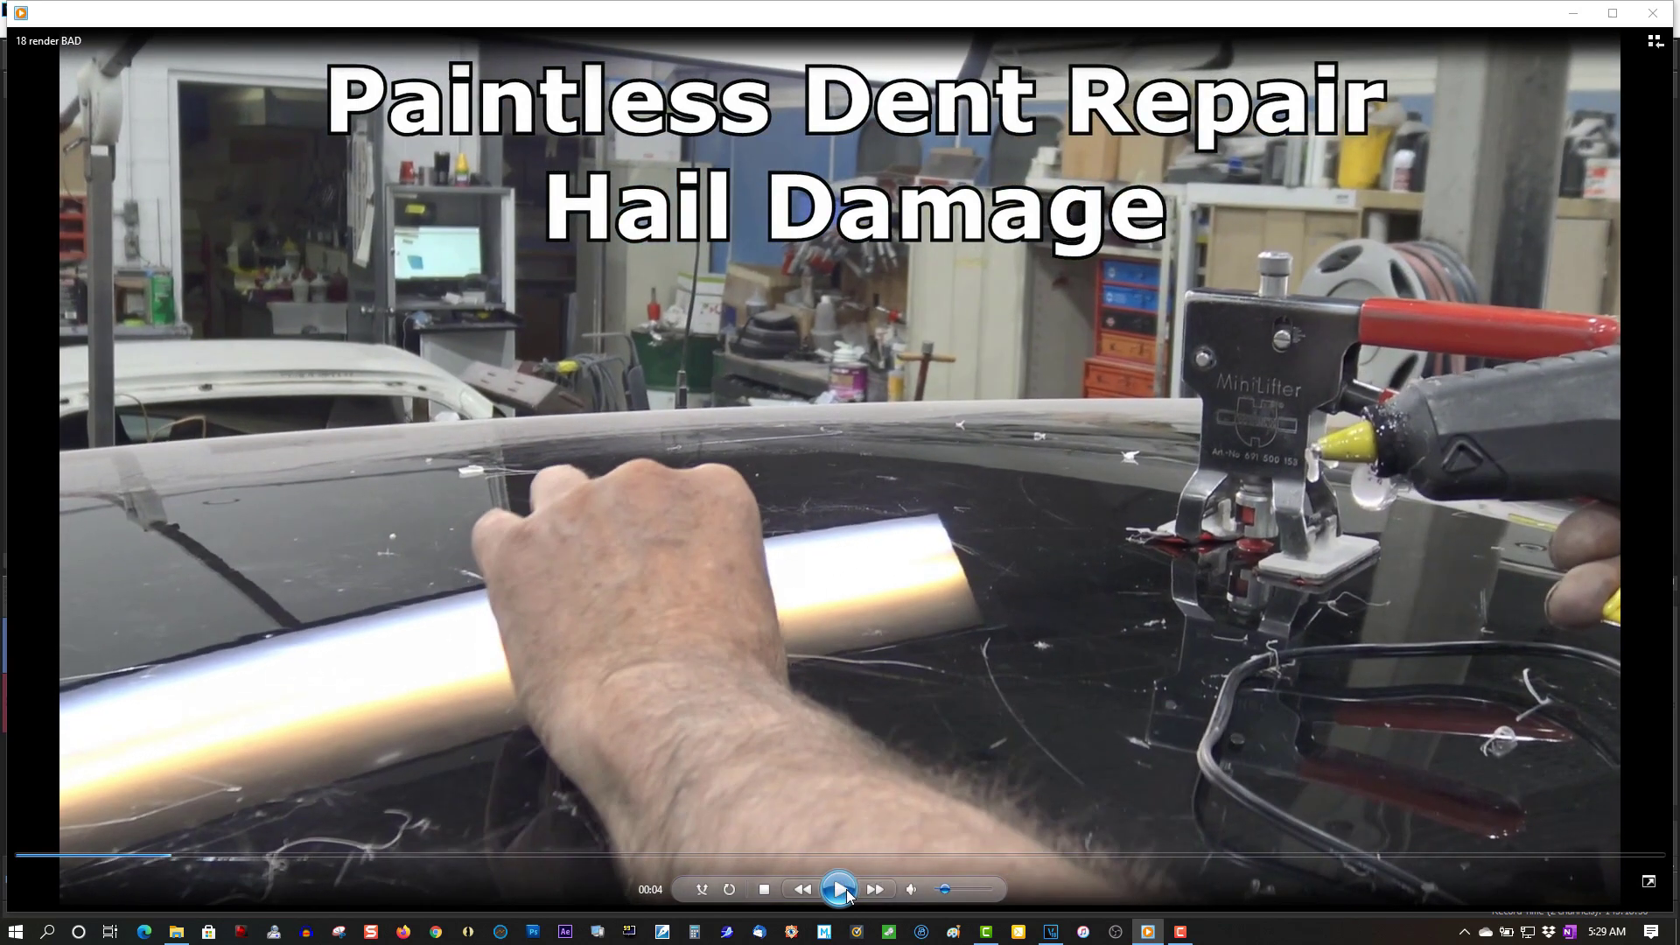